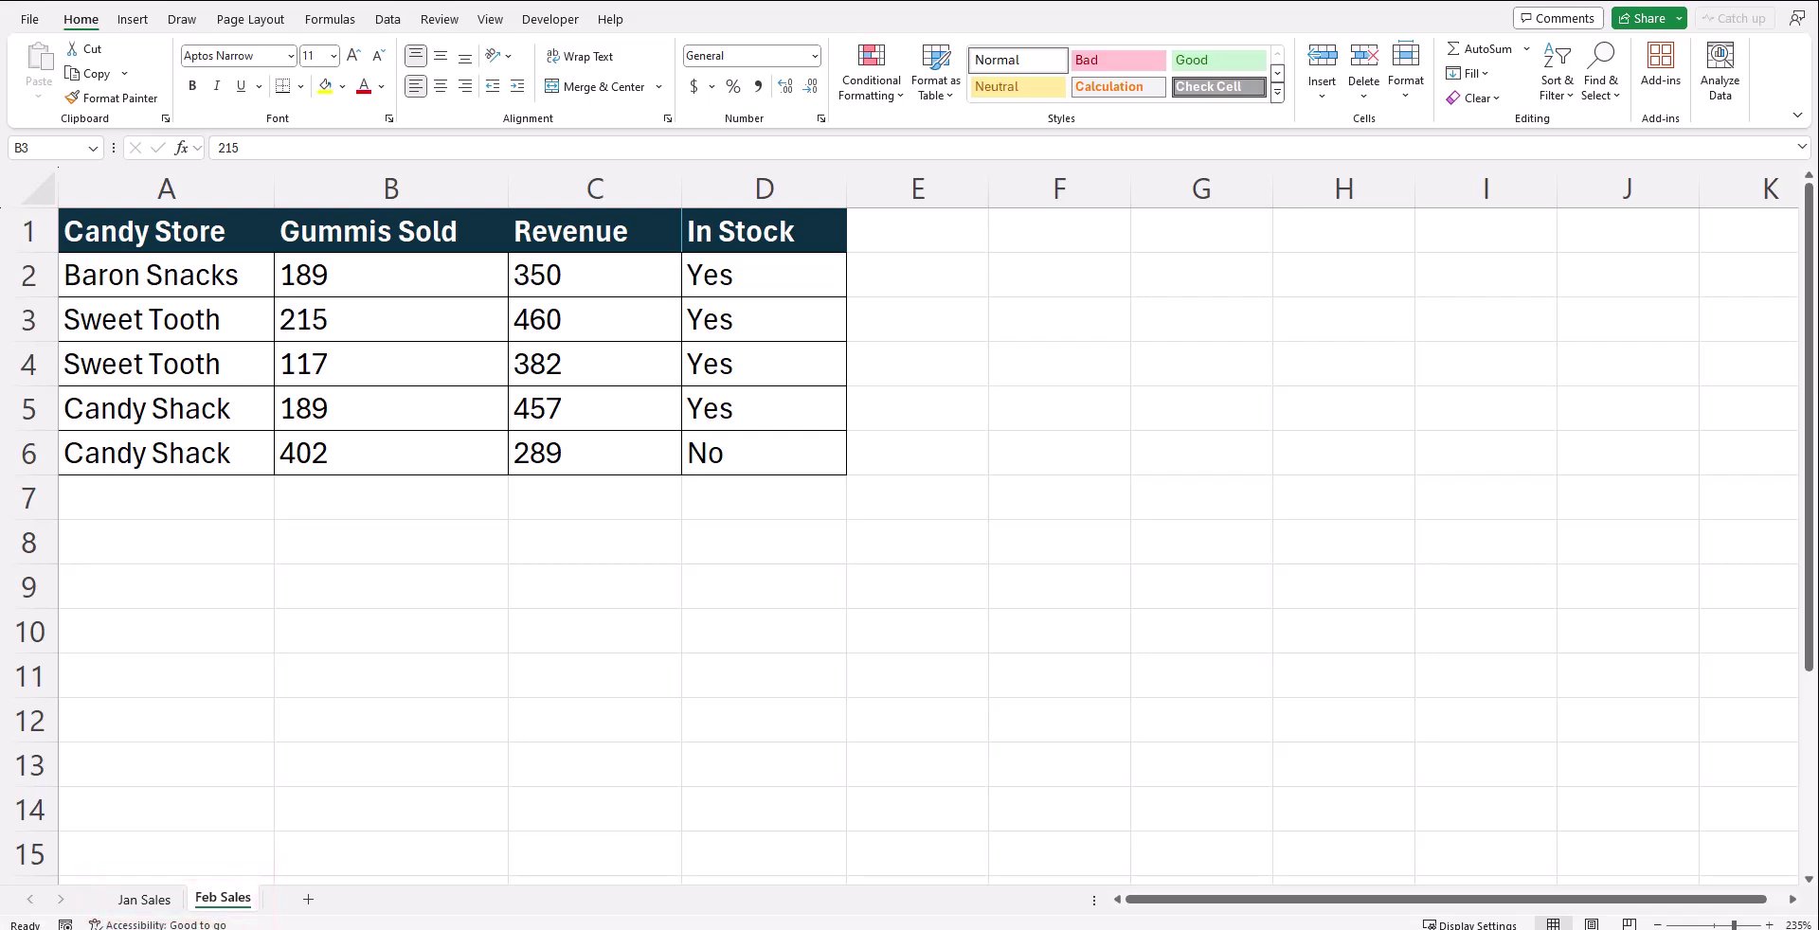
- In the blank workbook, import the Combine Tabs File workbook from the Desktop and open its Feb Sales sheet for transforming in Power Query
key(alt+Tab)
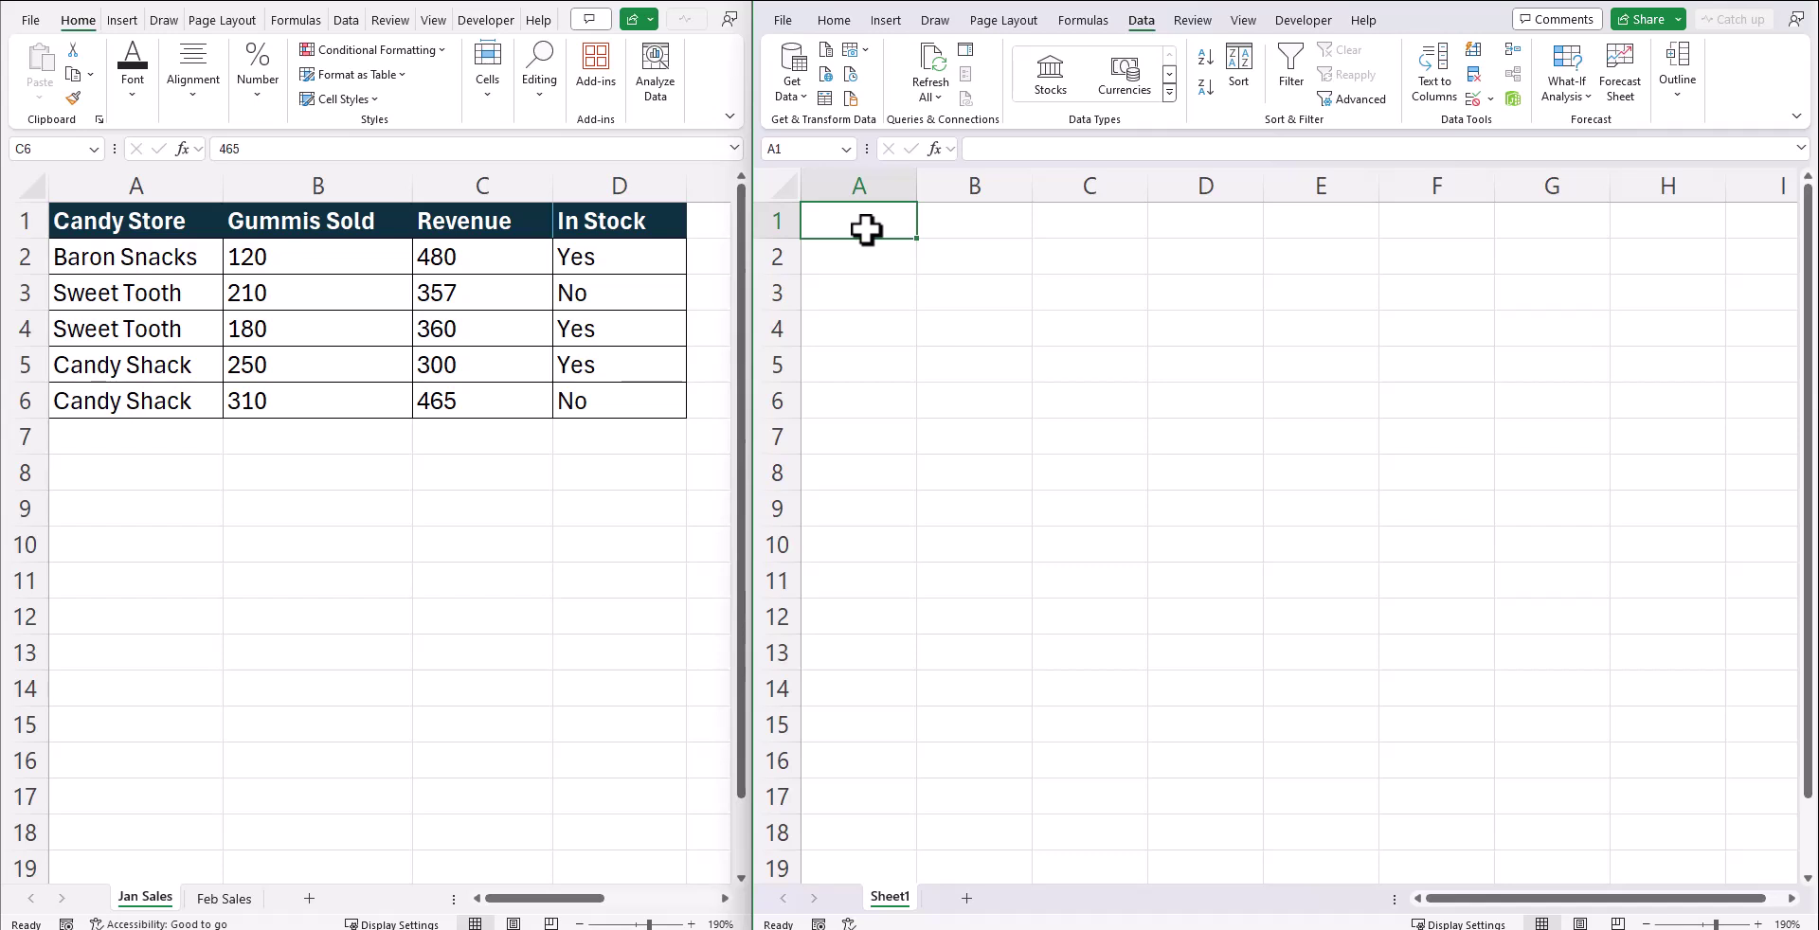
click(792, 88)
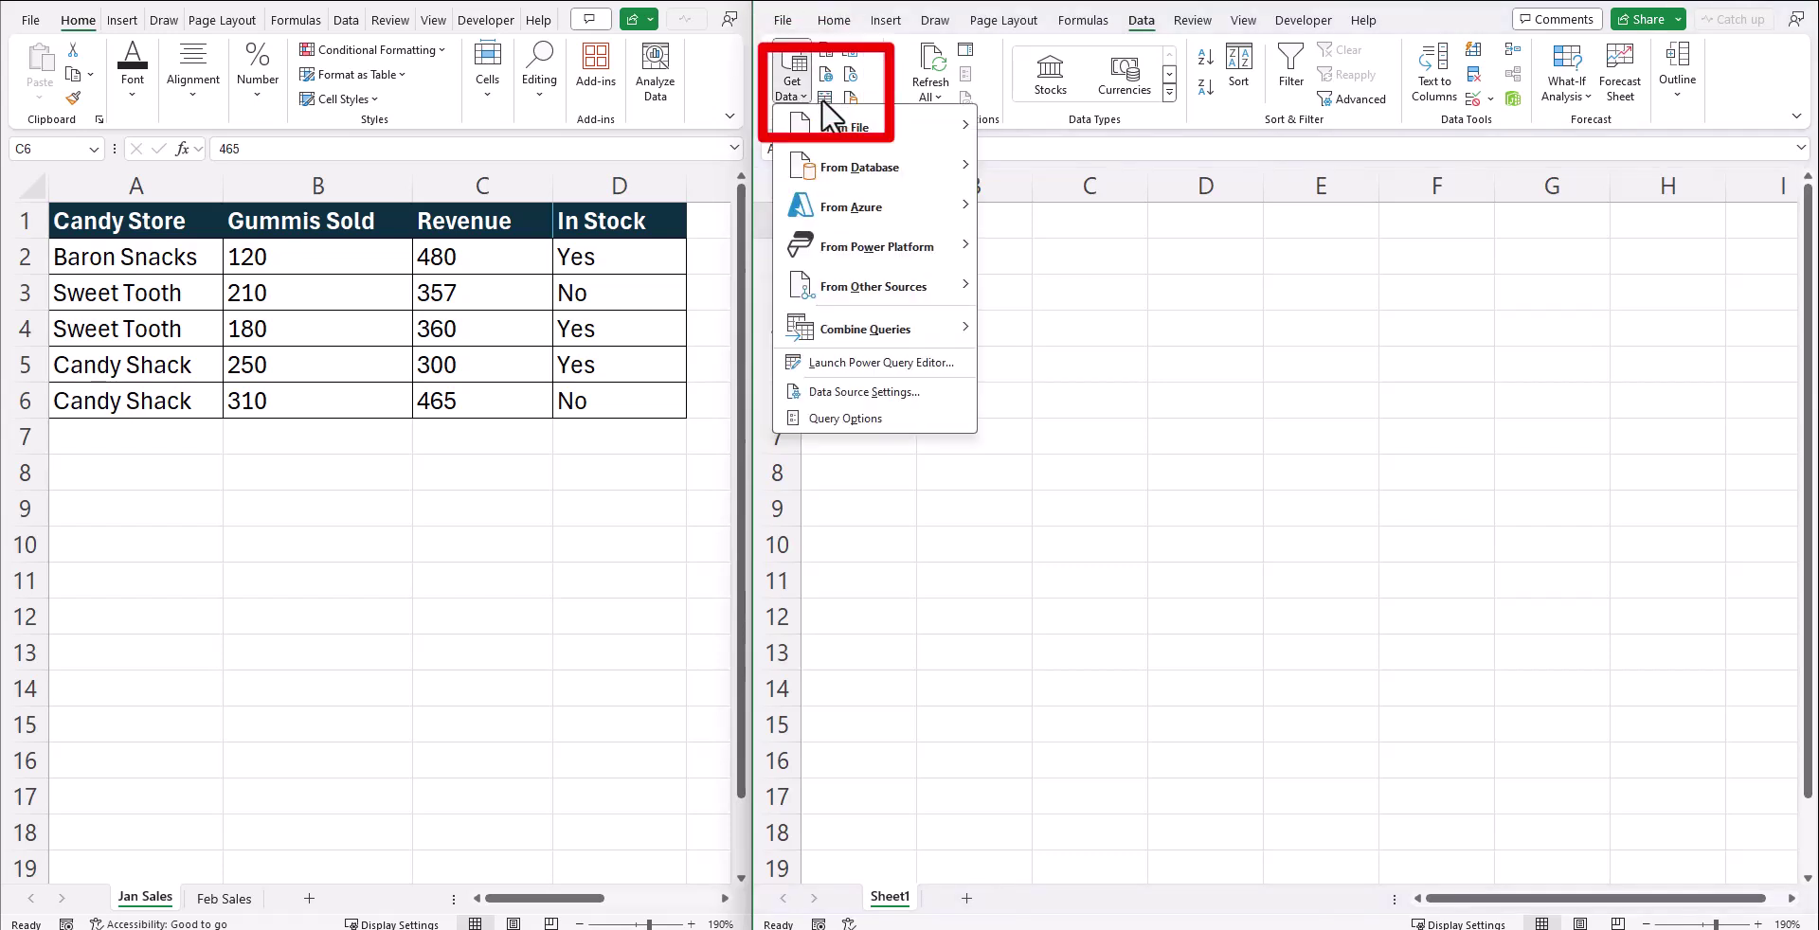
mouse_move(879, 121)
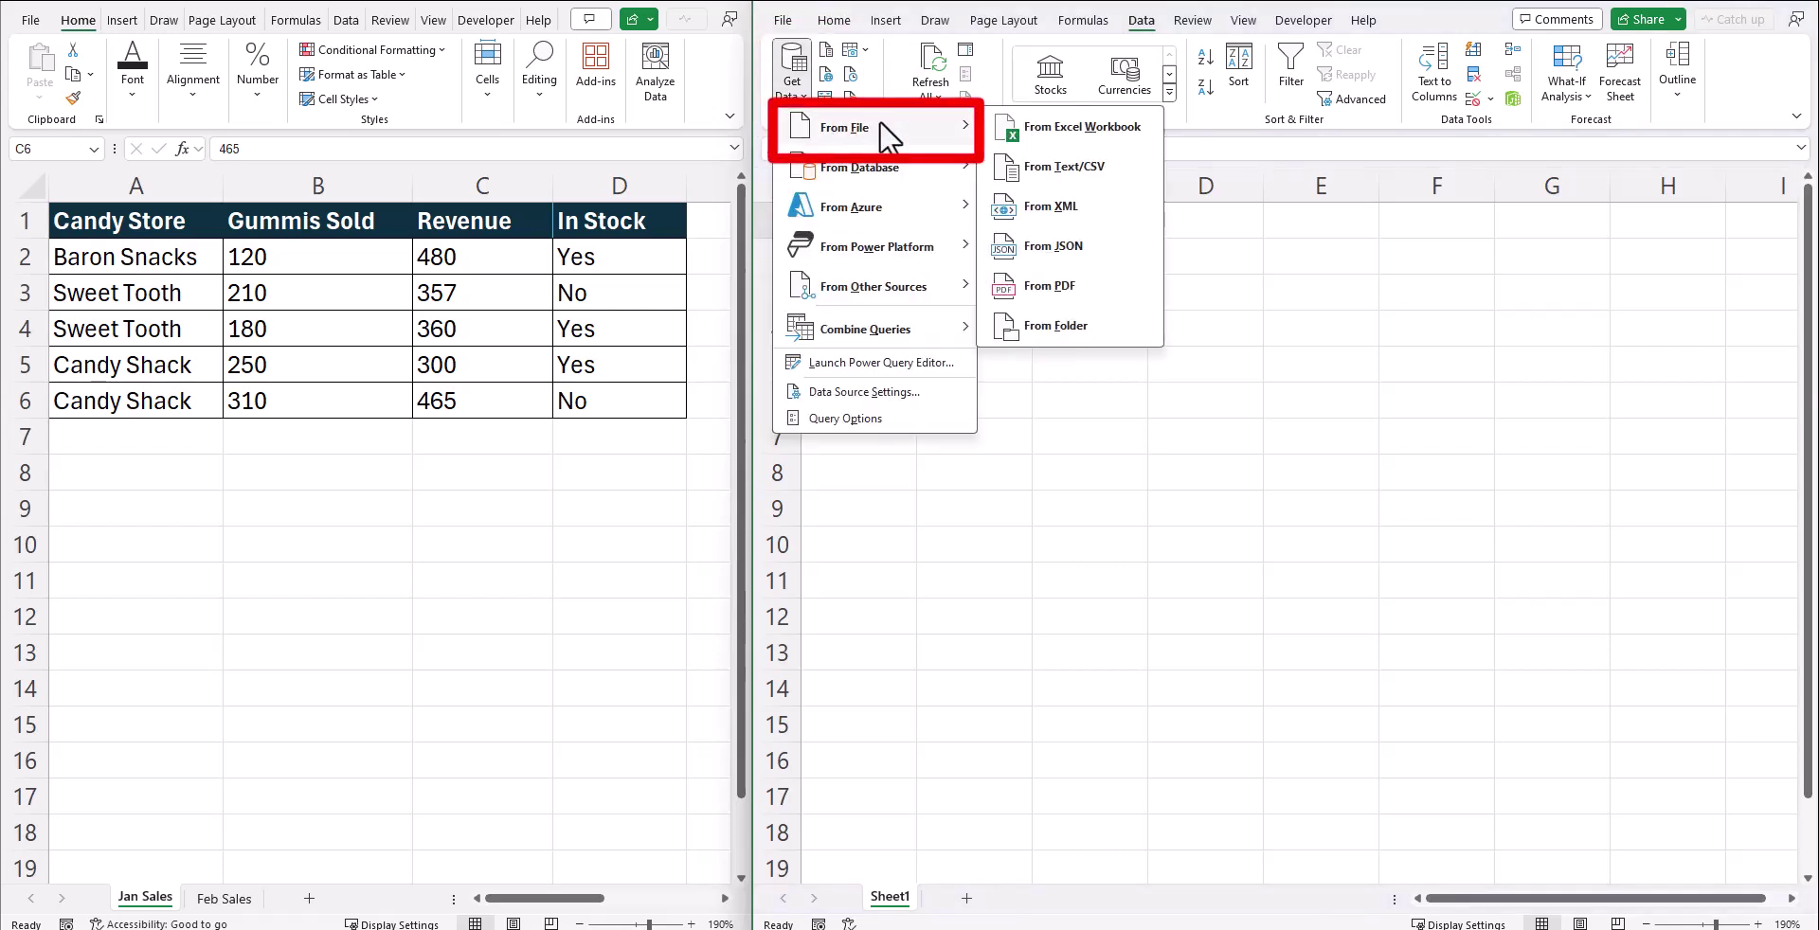
click(1016, 128)
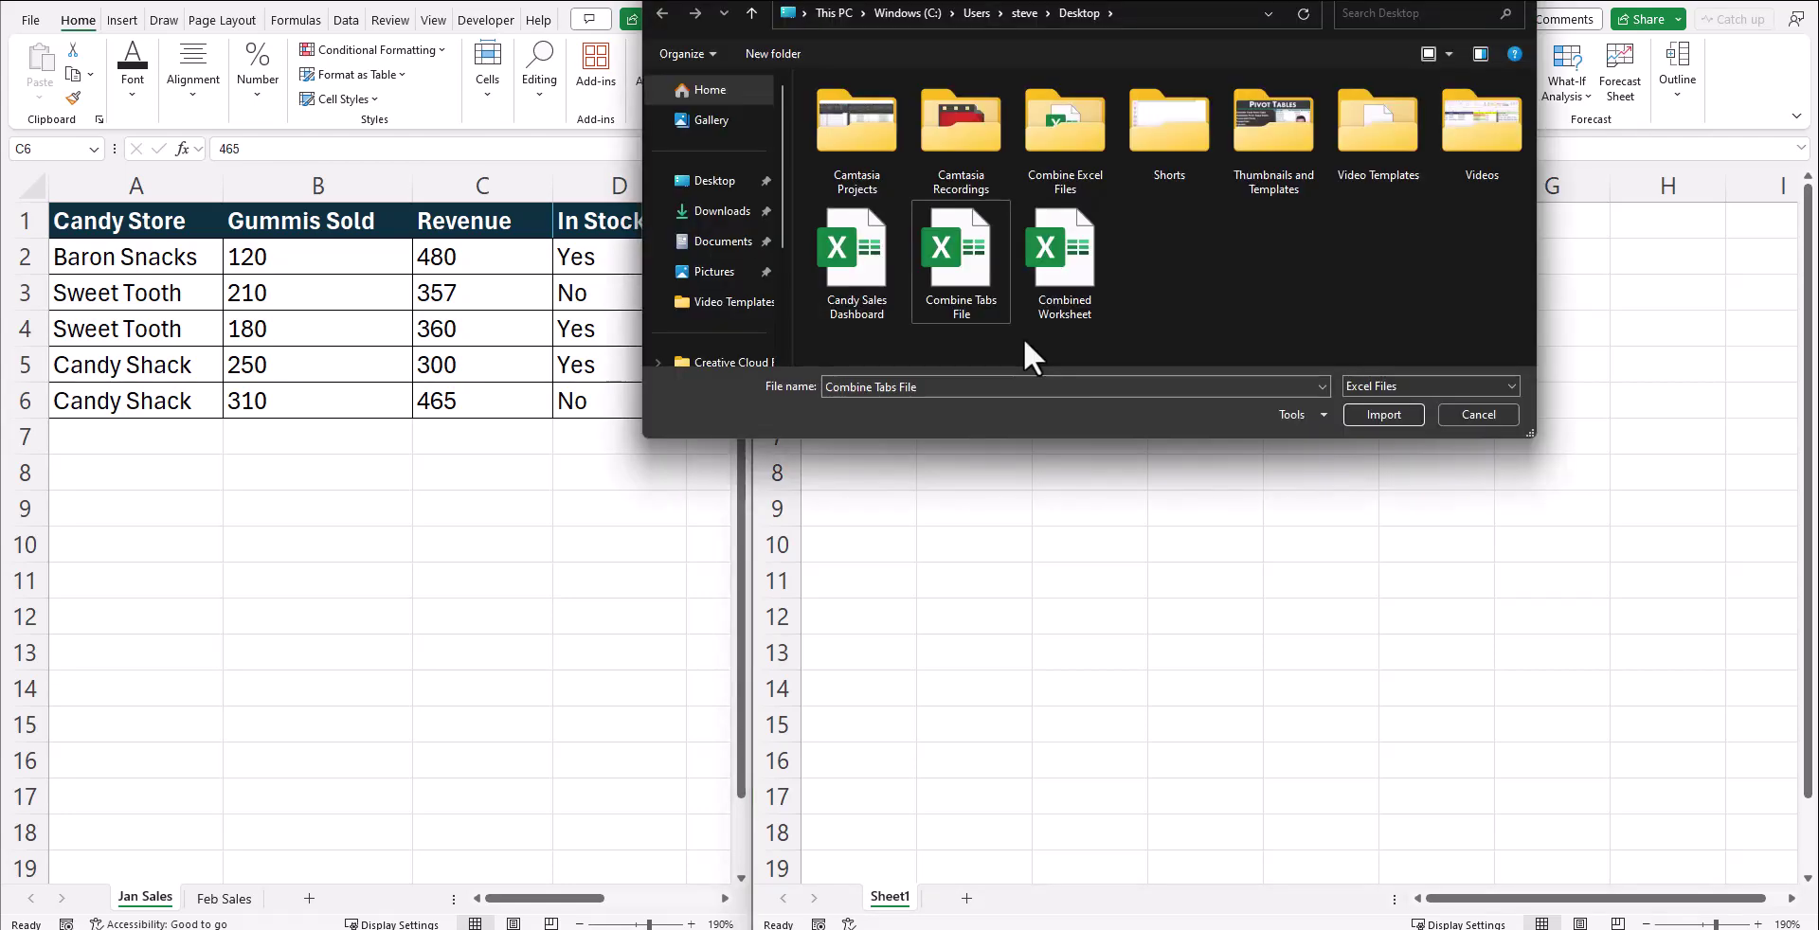
click(972, 309)
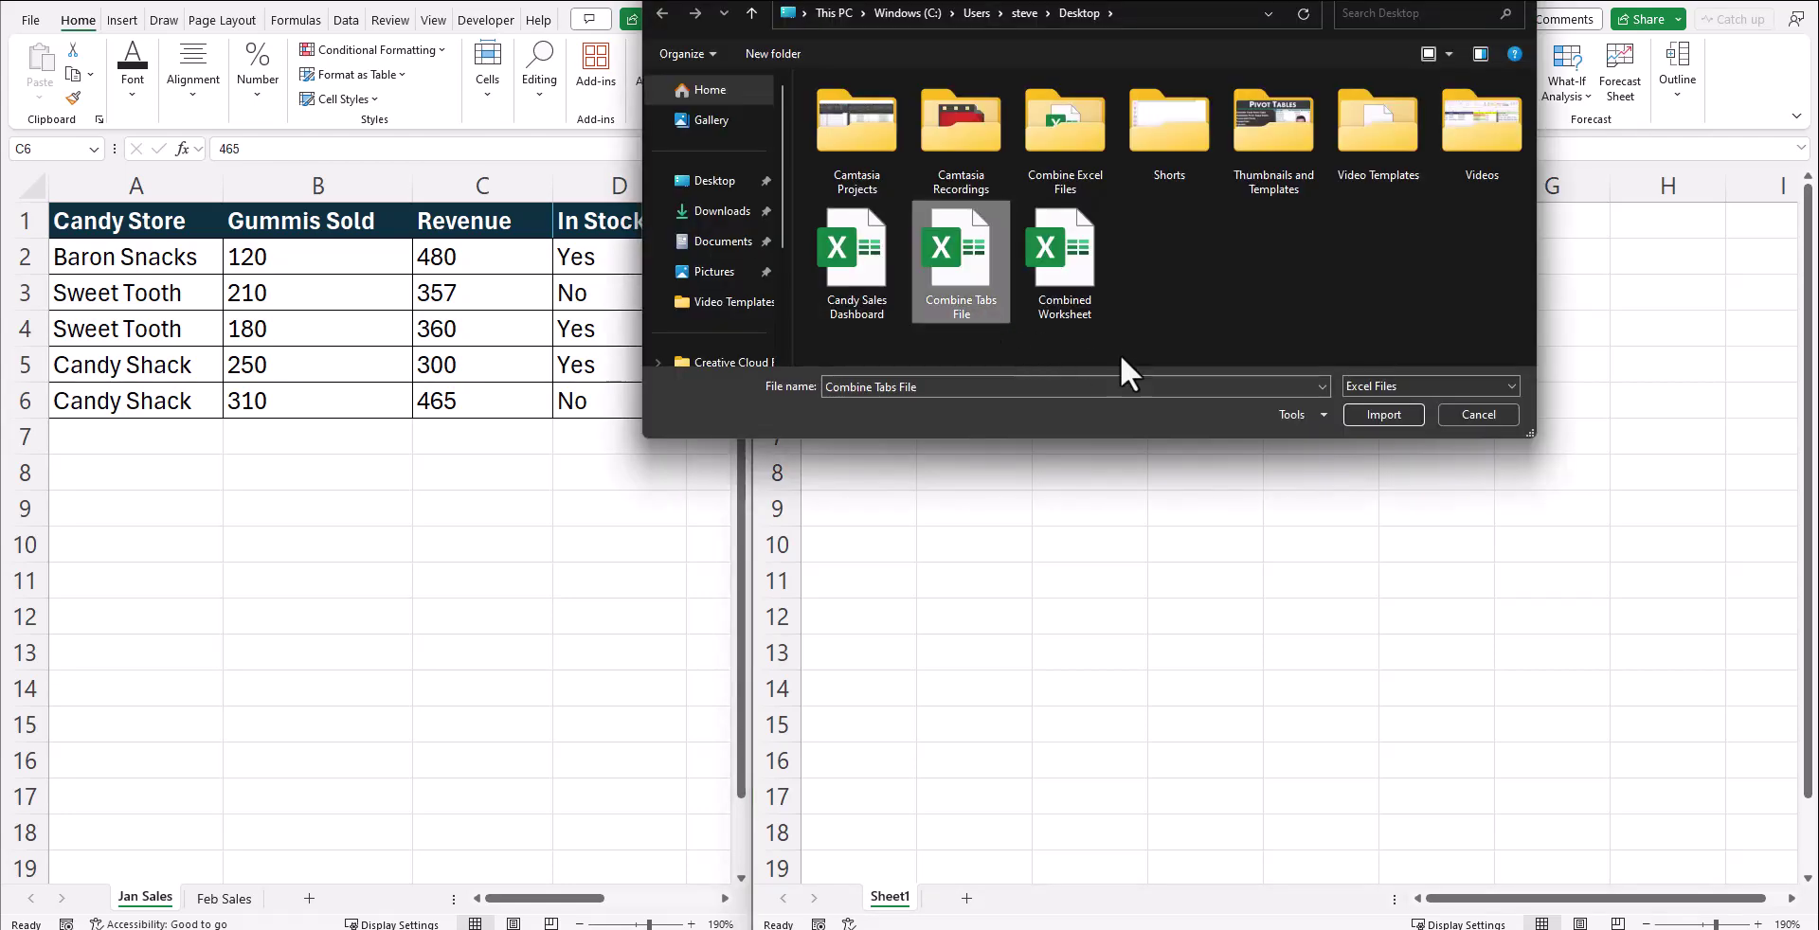
click(1369, 416)
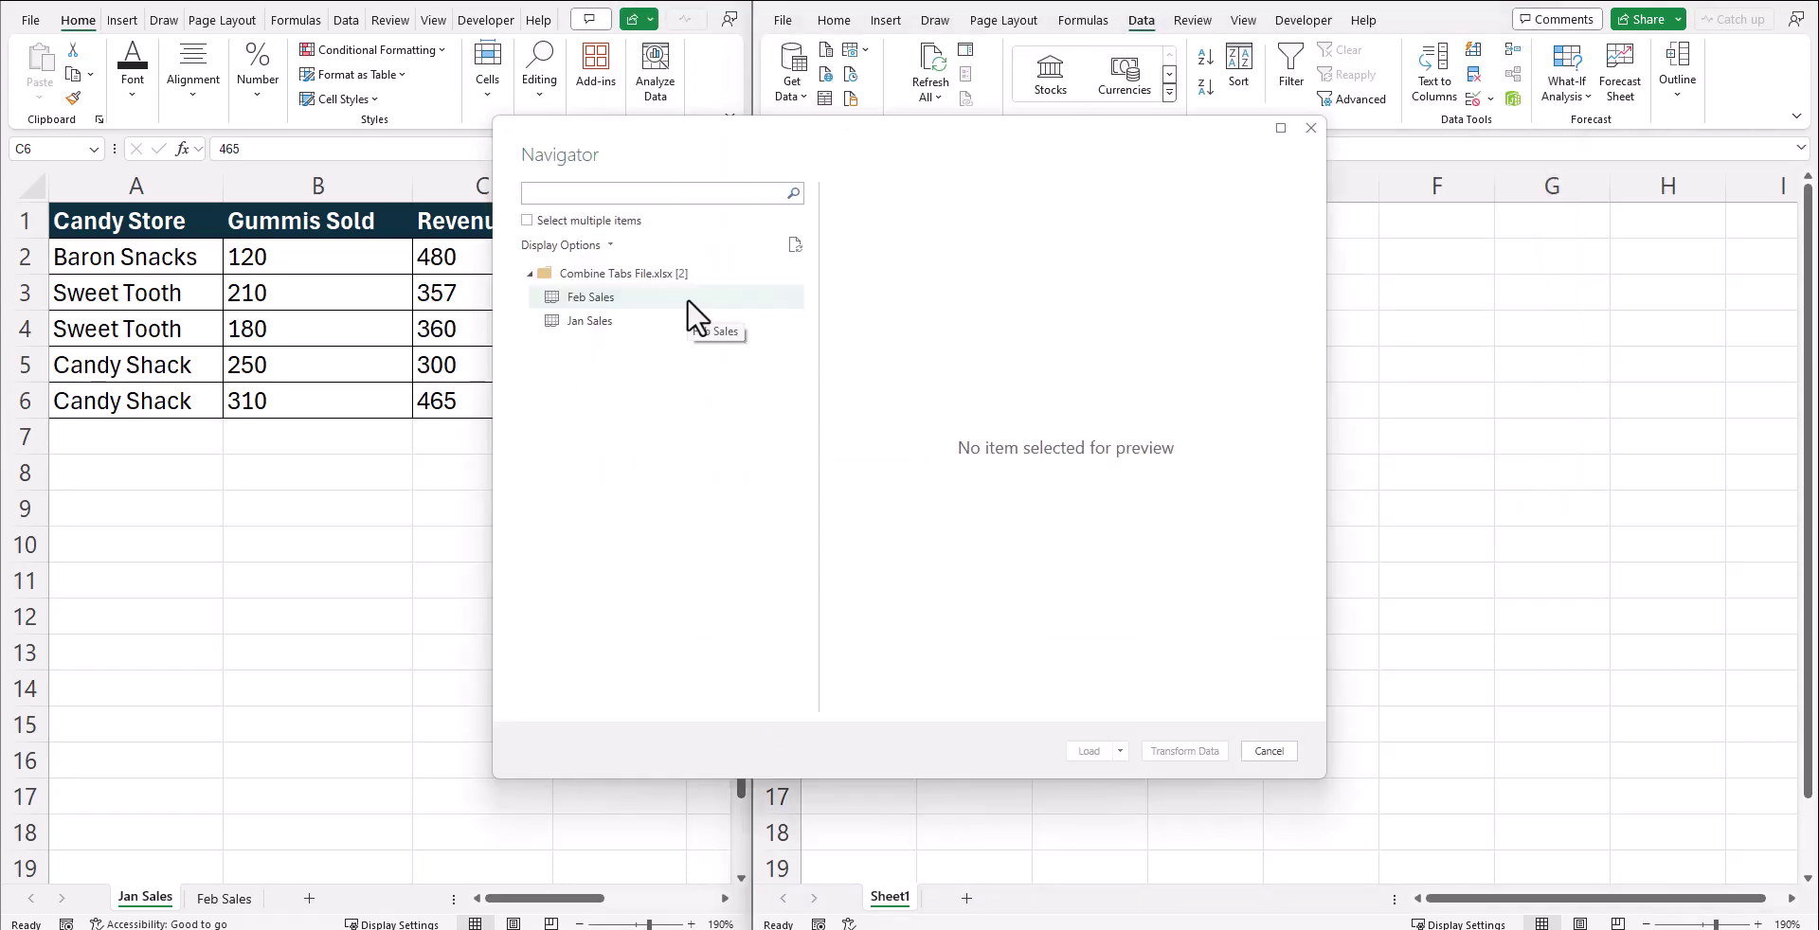
click(698, 318)
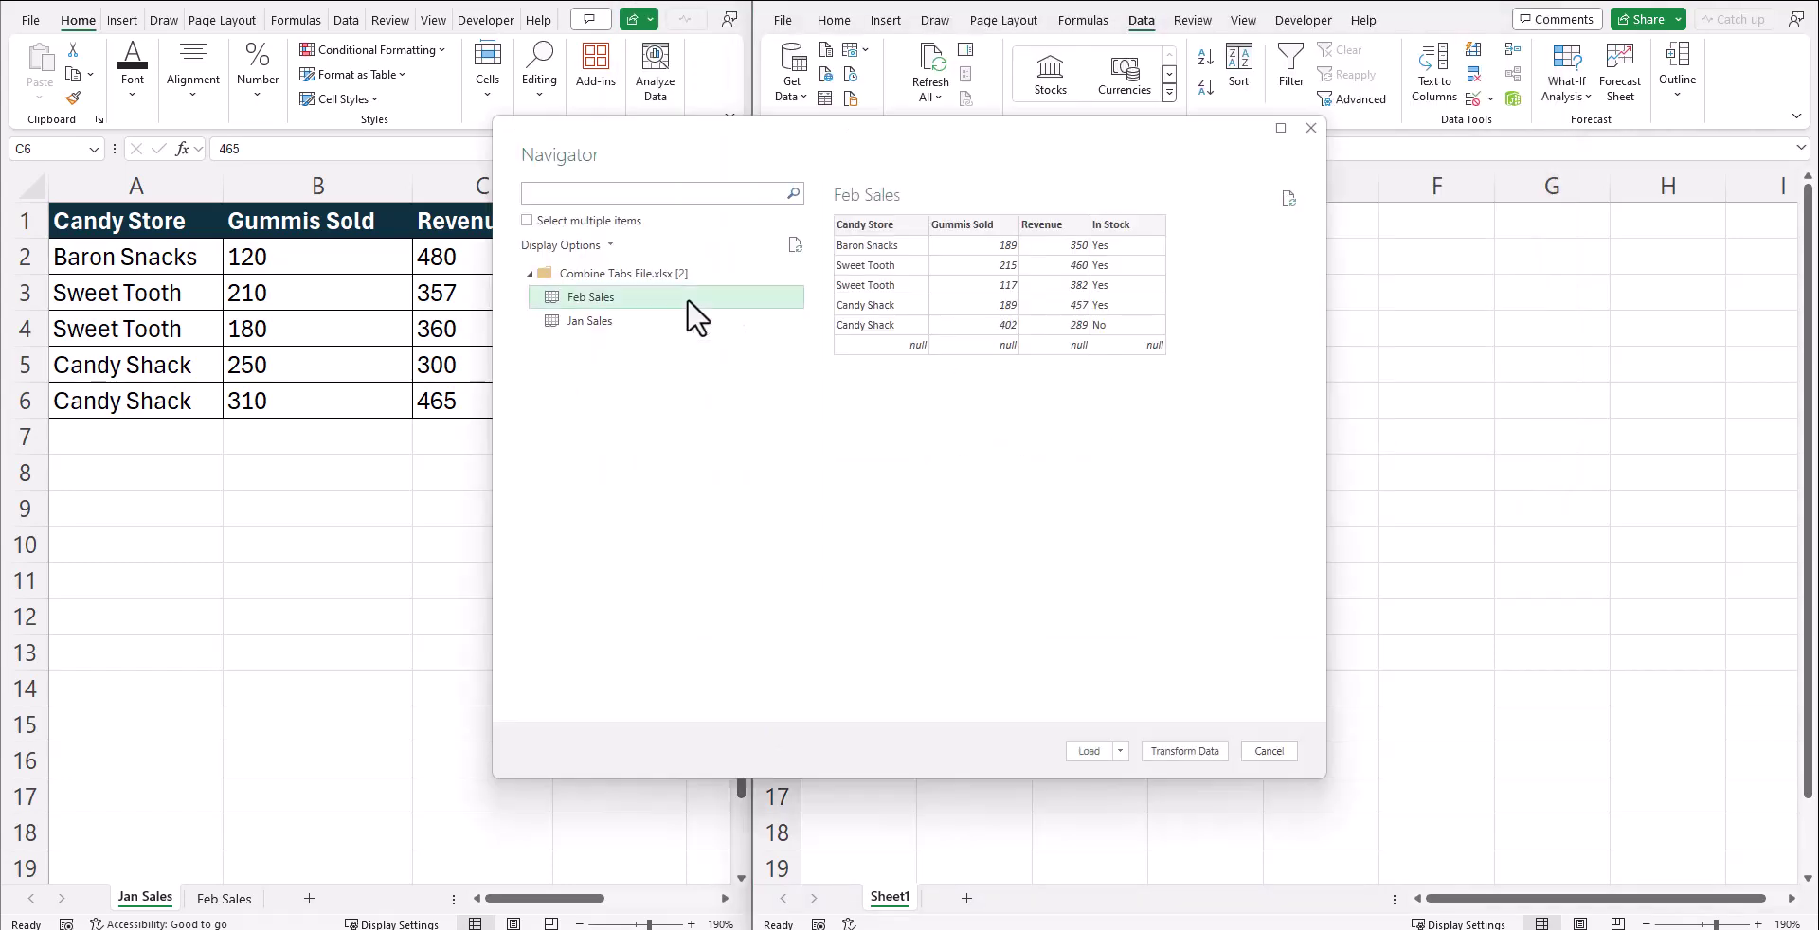
click(1156, 752)
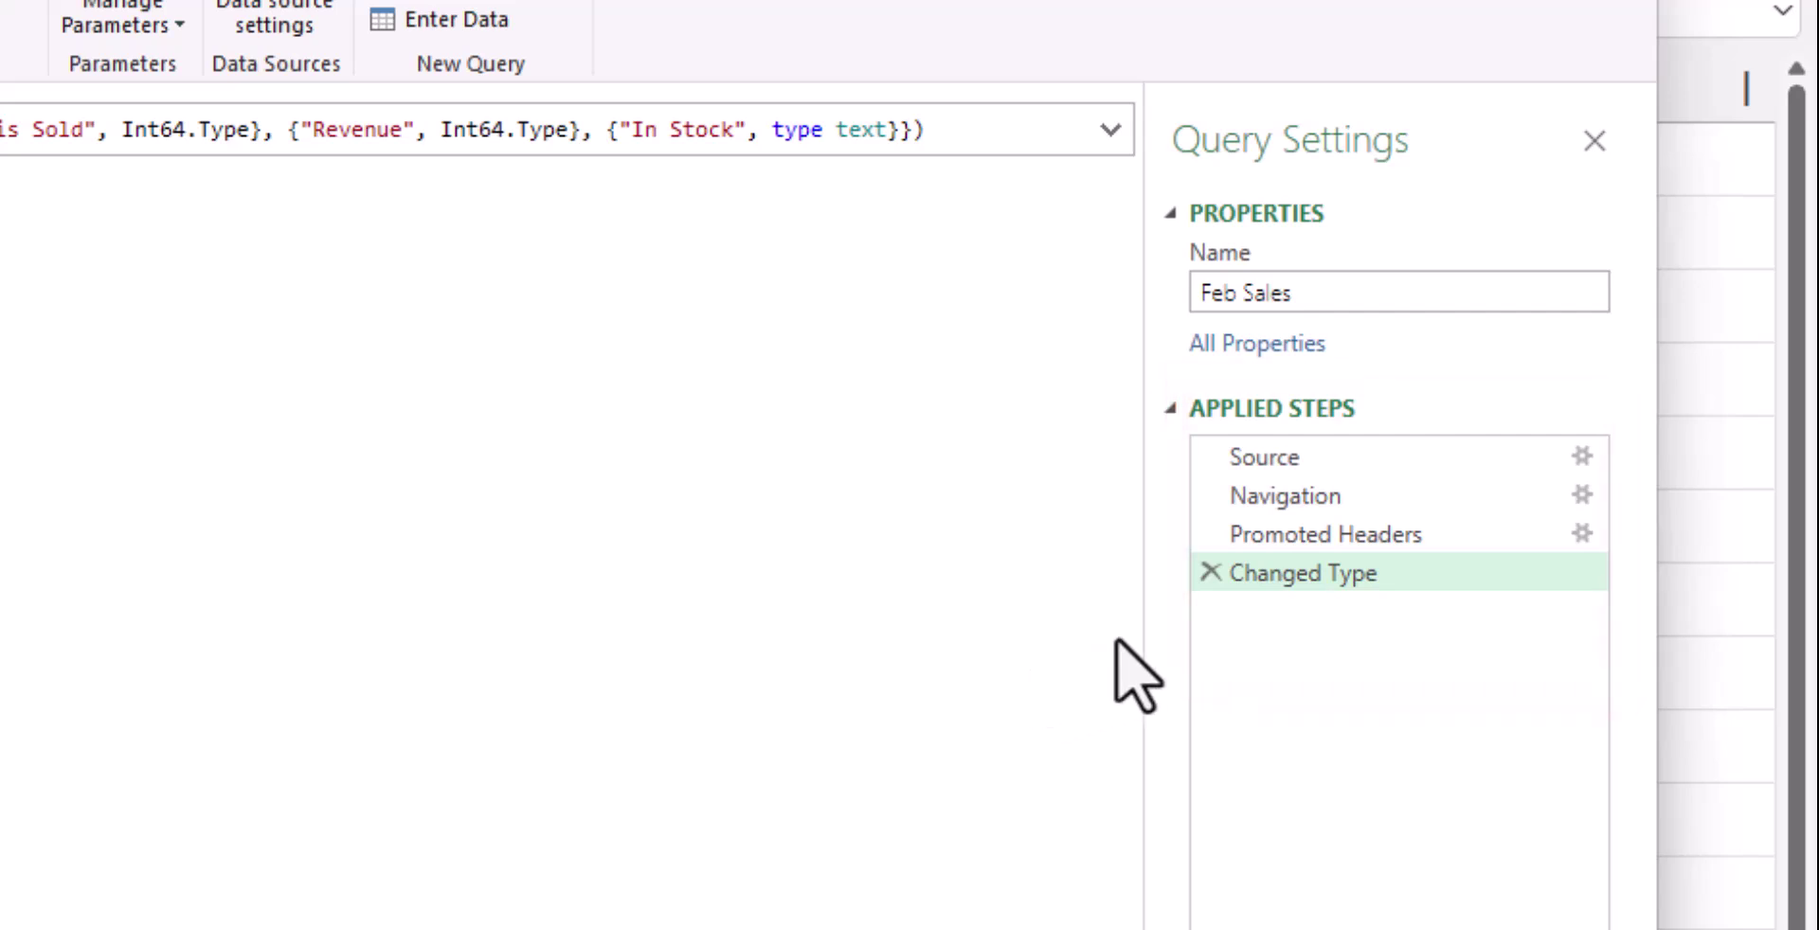
- Delete the Changed Type, Promoted Headers and Navigation steps from the Feb Sales query, keeping only Source
click(1209, 572)
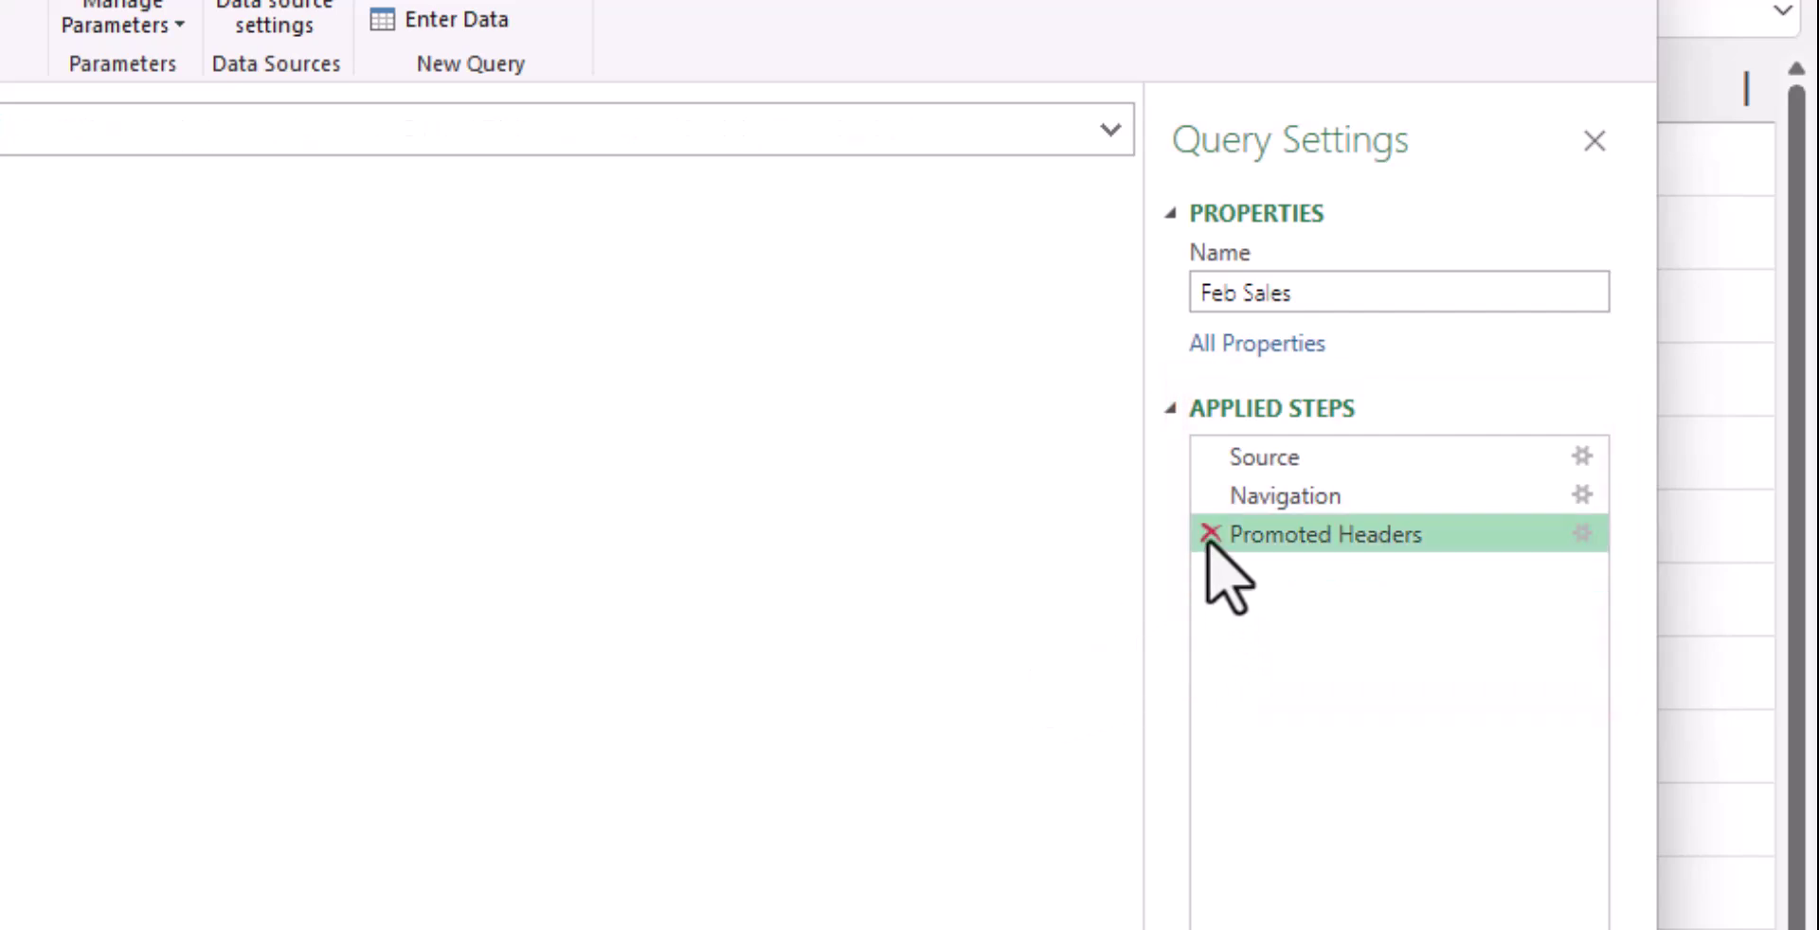
click(1209, 533)
click(1209, 496)
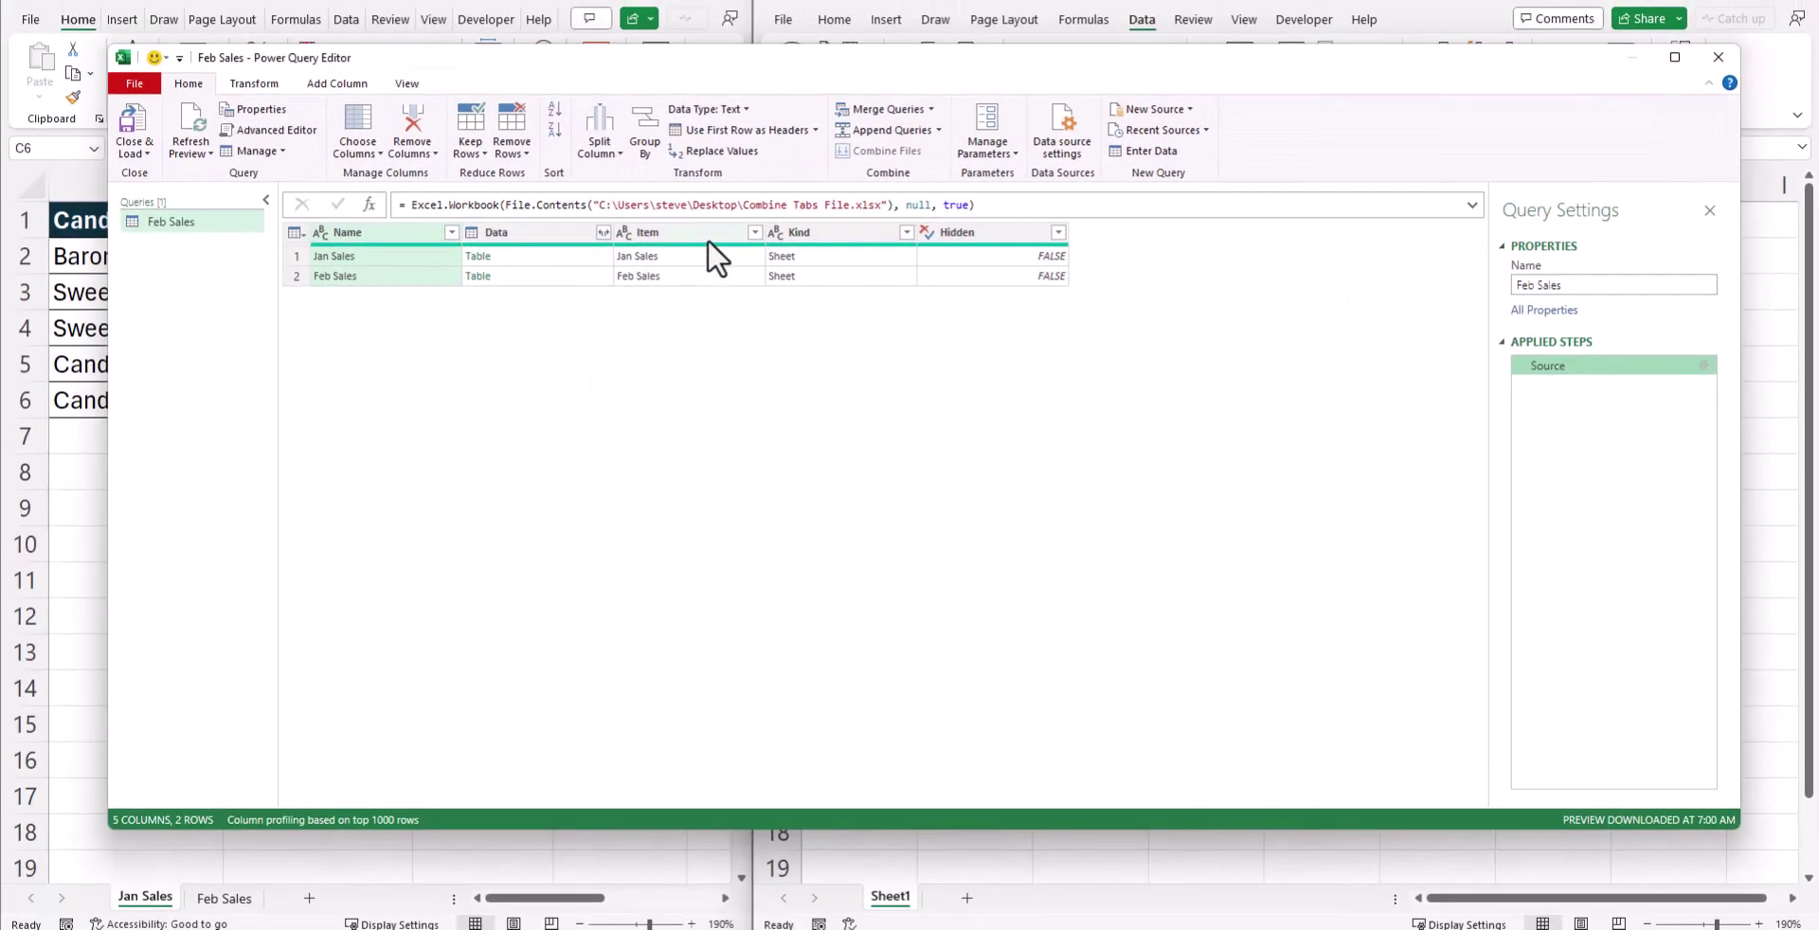
- Remove the Item, Kind and Hidden columns from the query
click(714, 256)
shift+click(800, 252)
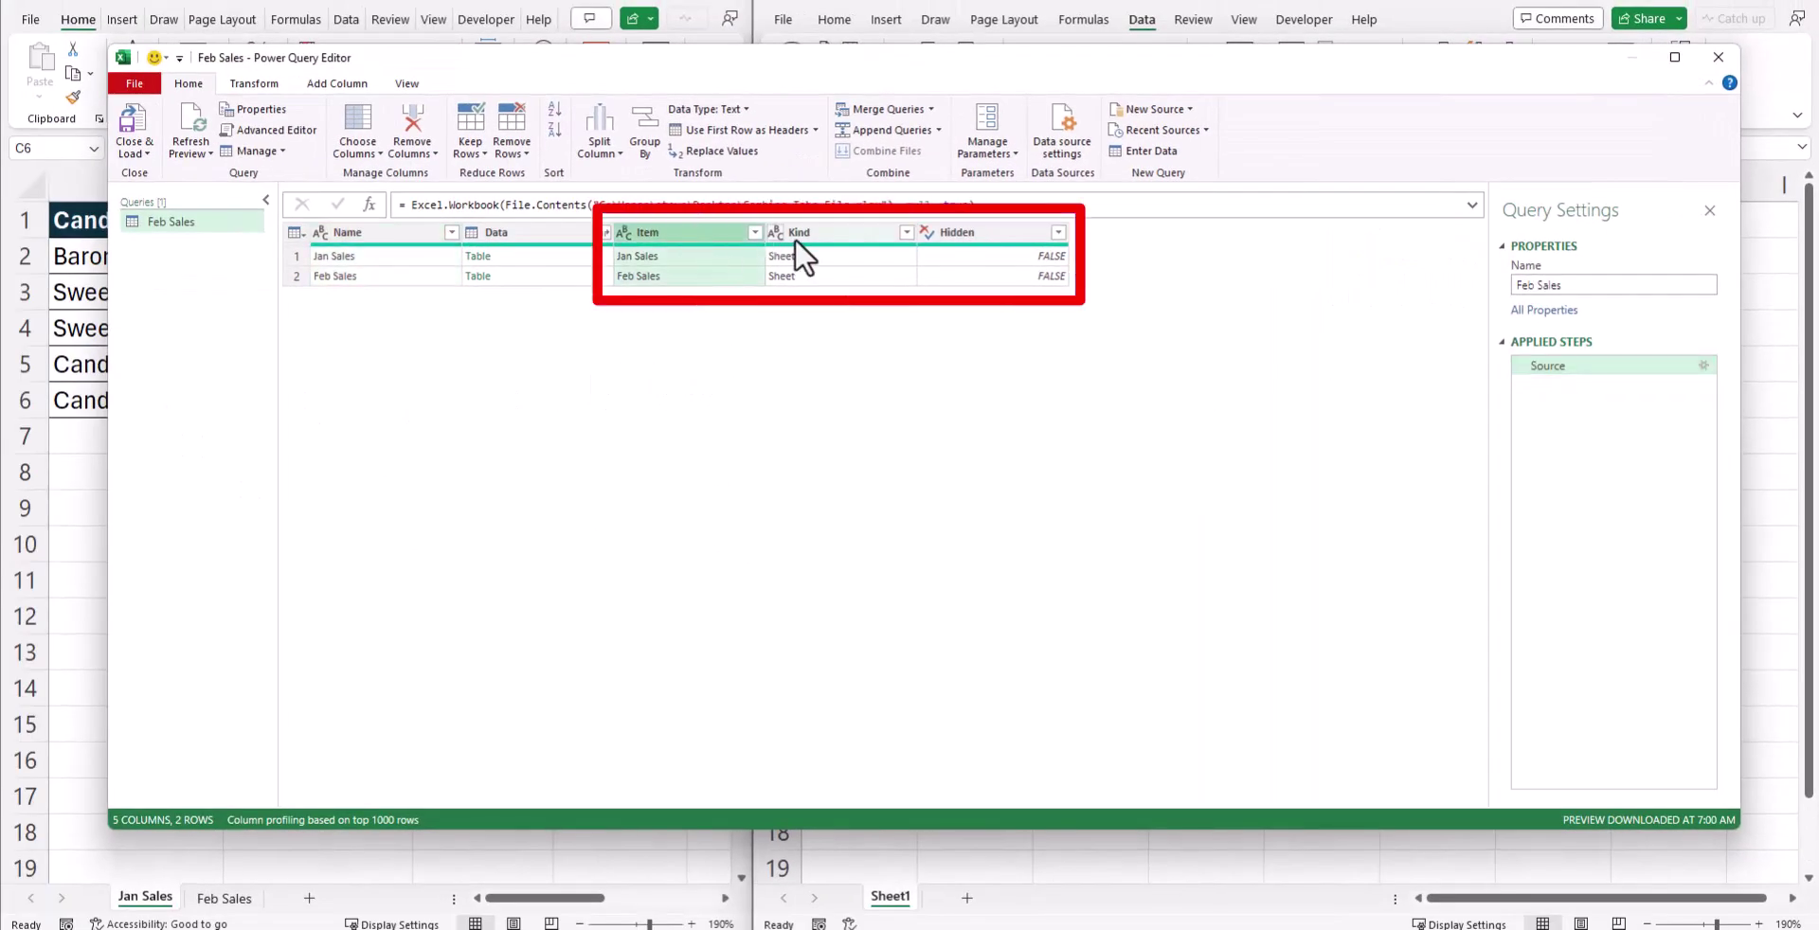
shift+click(967, 242)
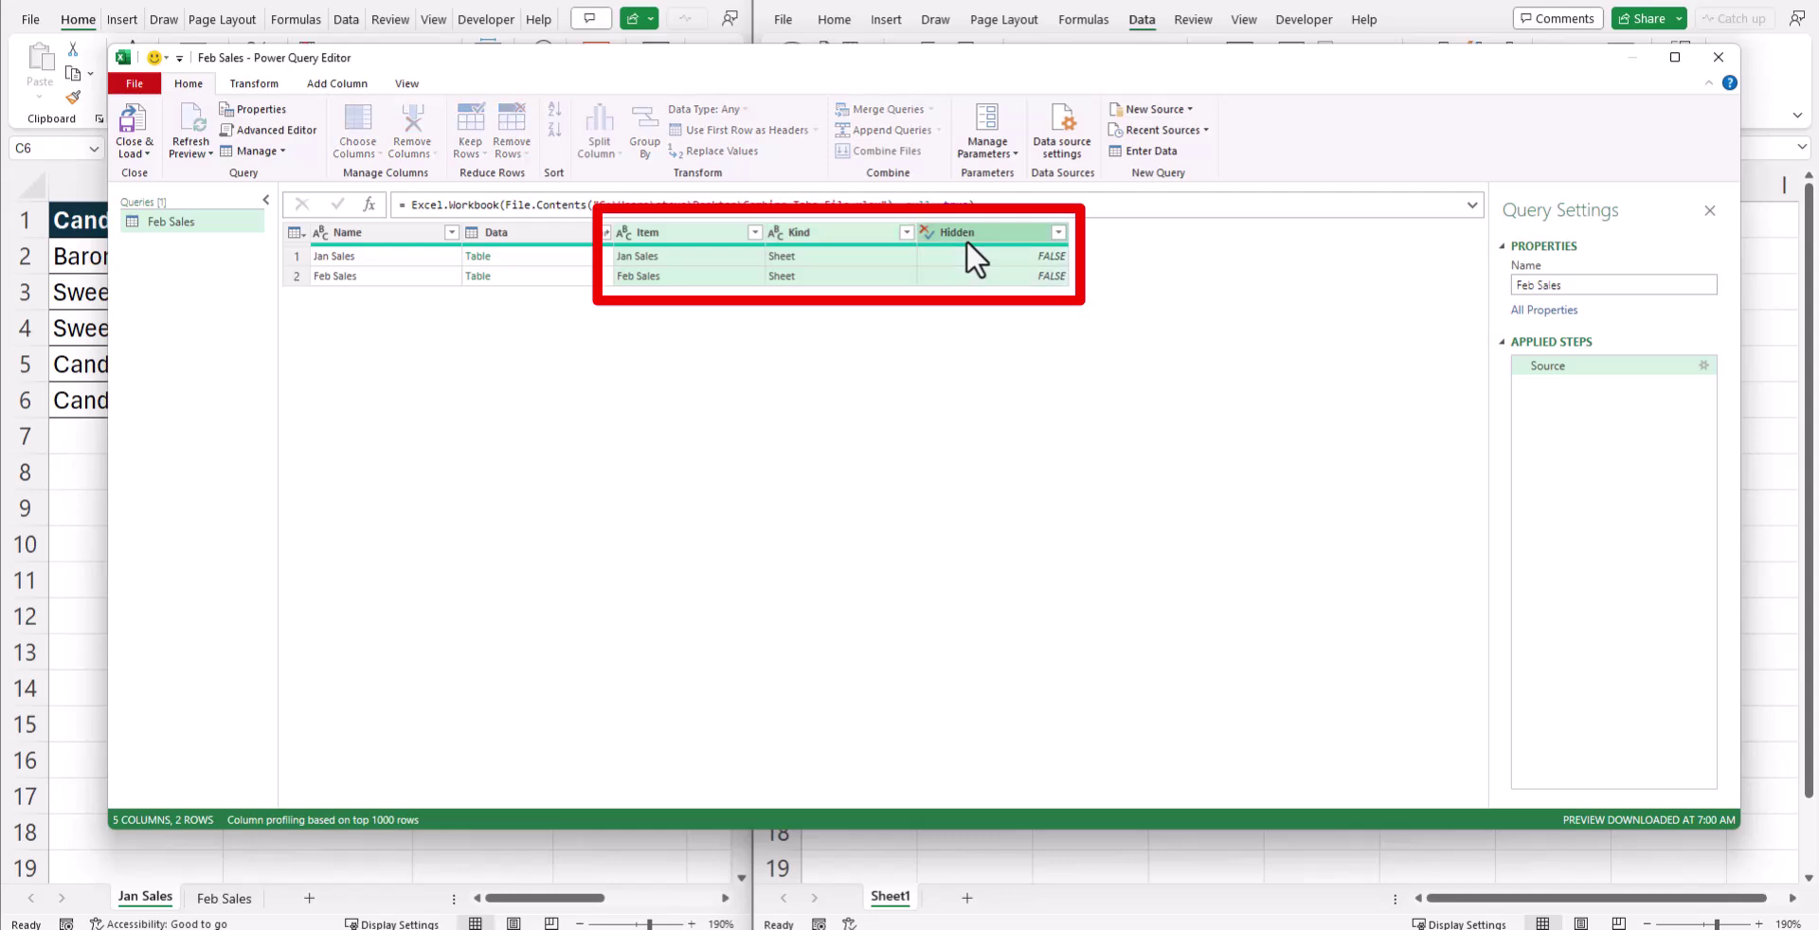
key(Delete)
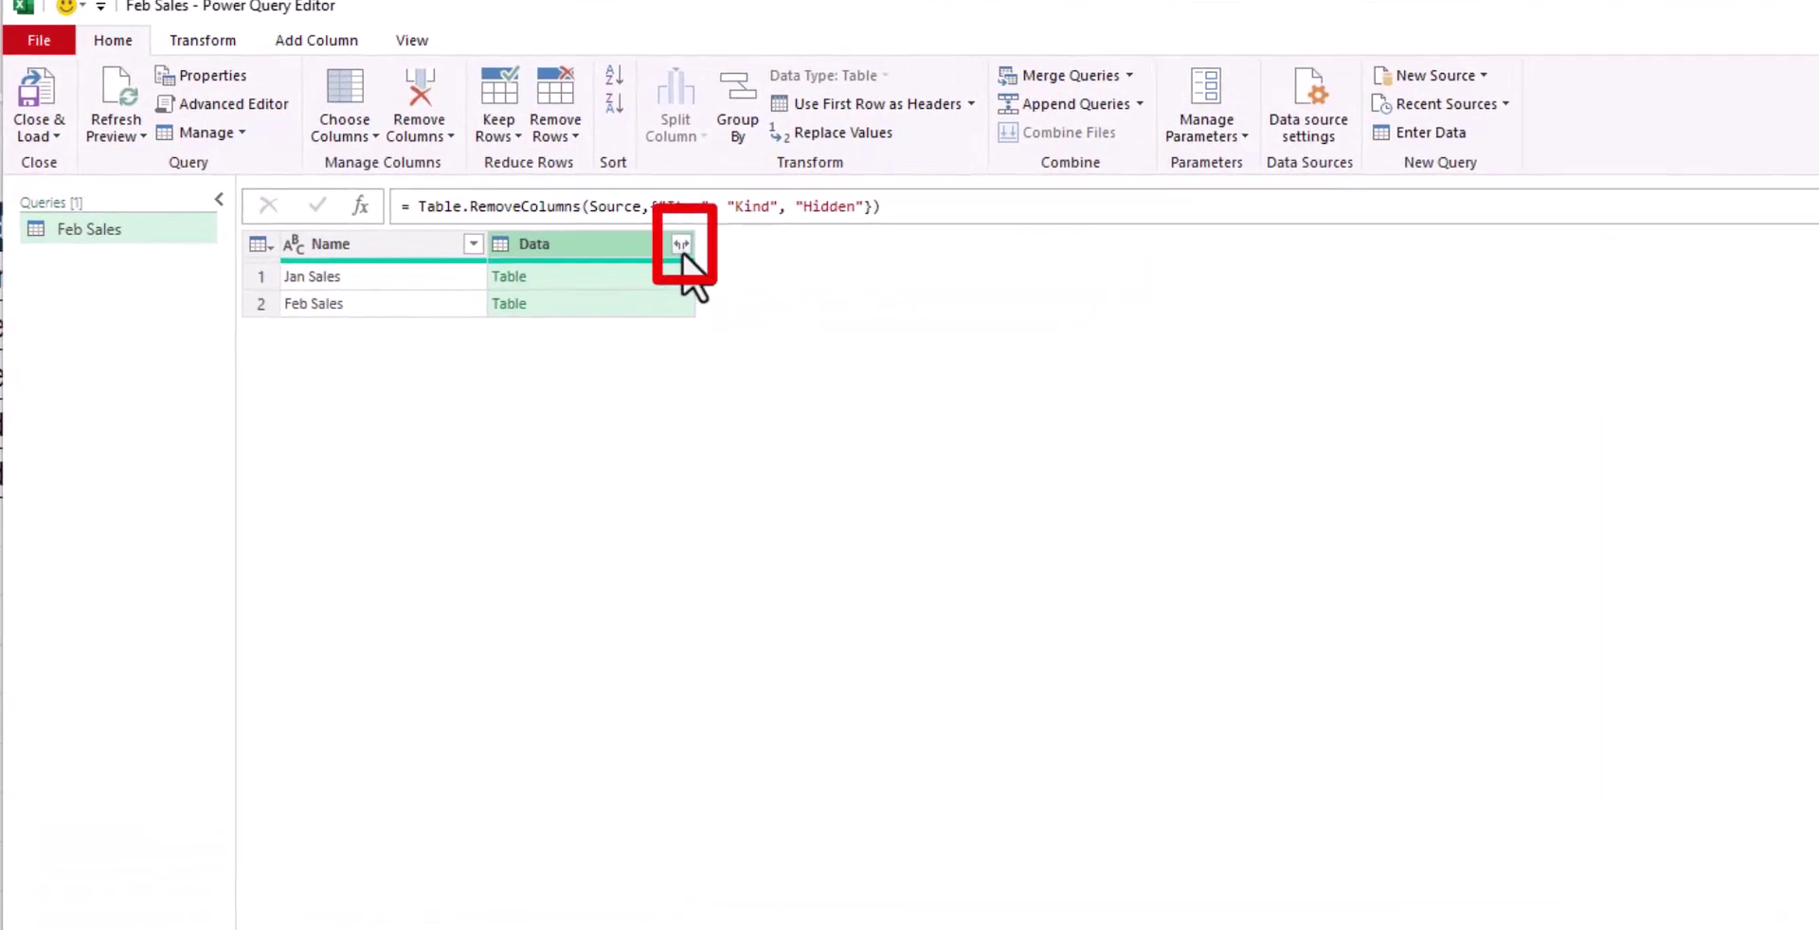
- Expand all four columns of the Data tables and use the first row as headers
click(682, 246)
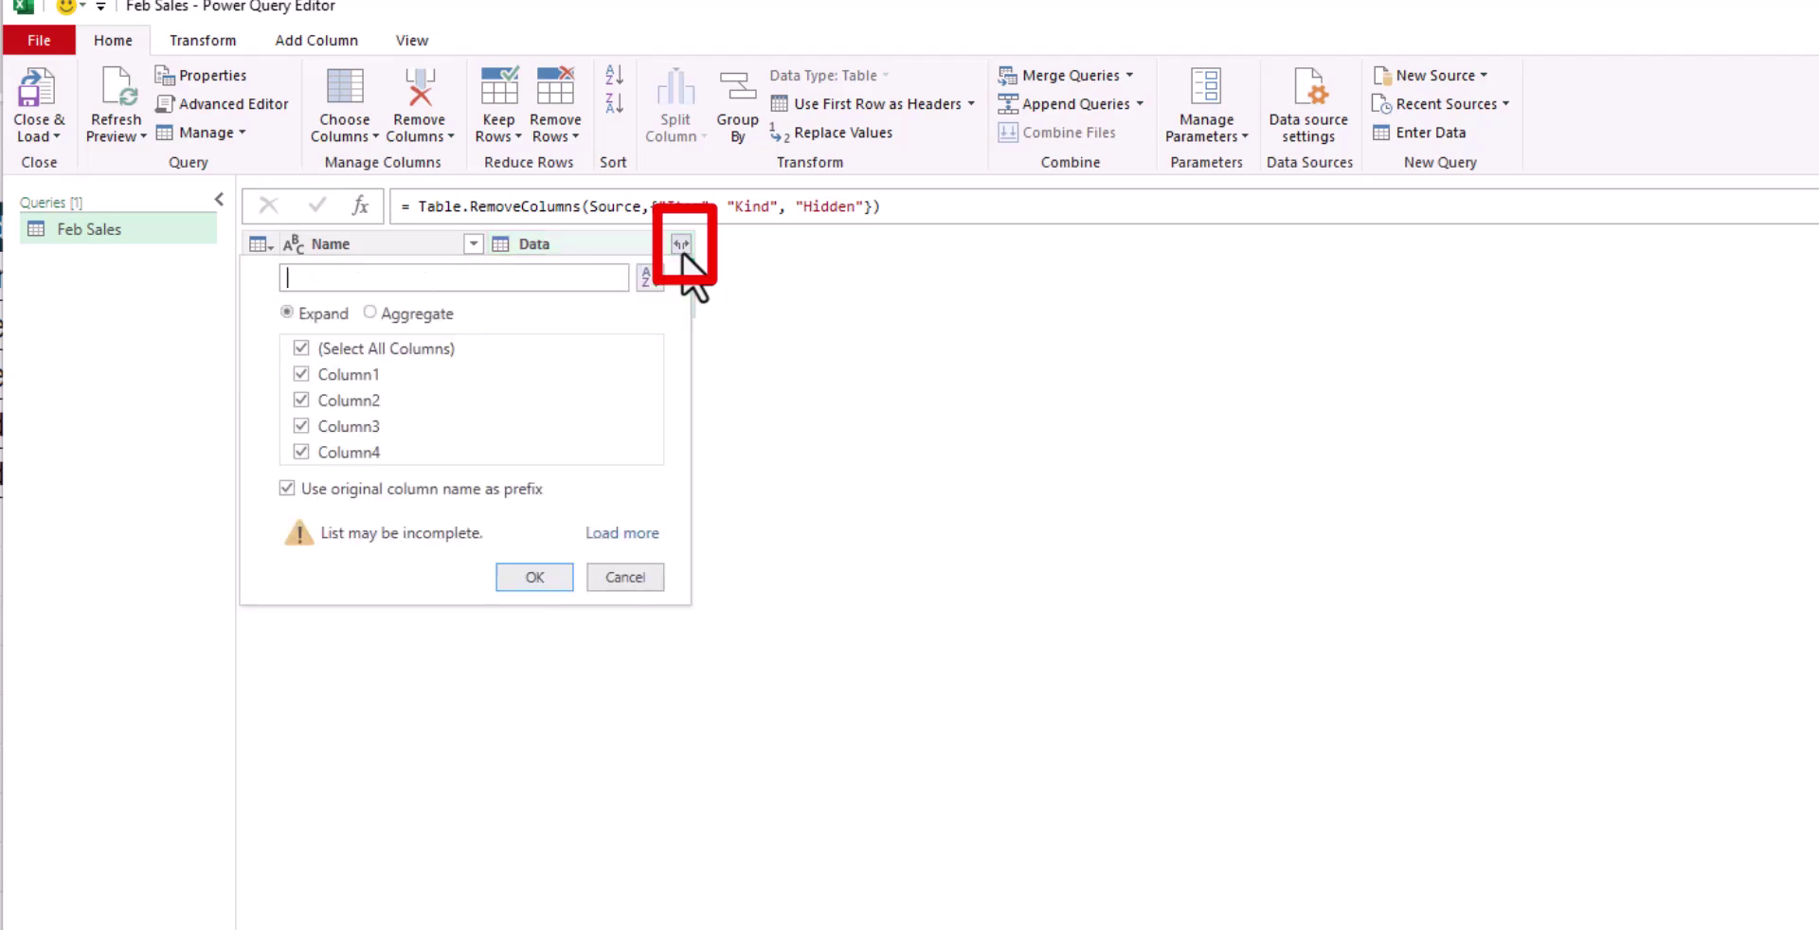
click(561, 568)
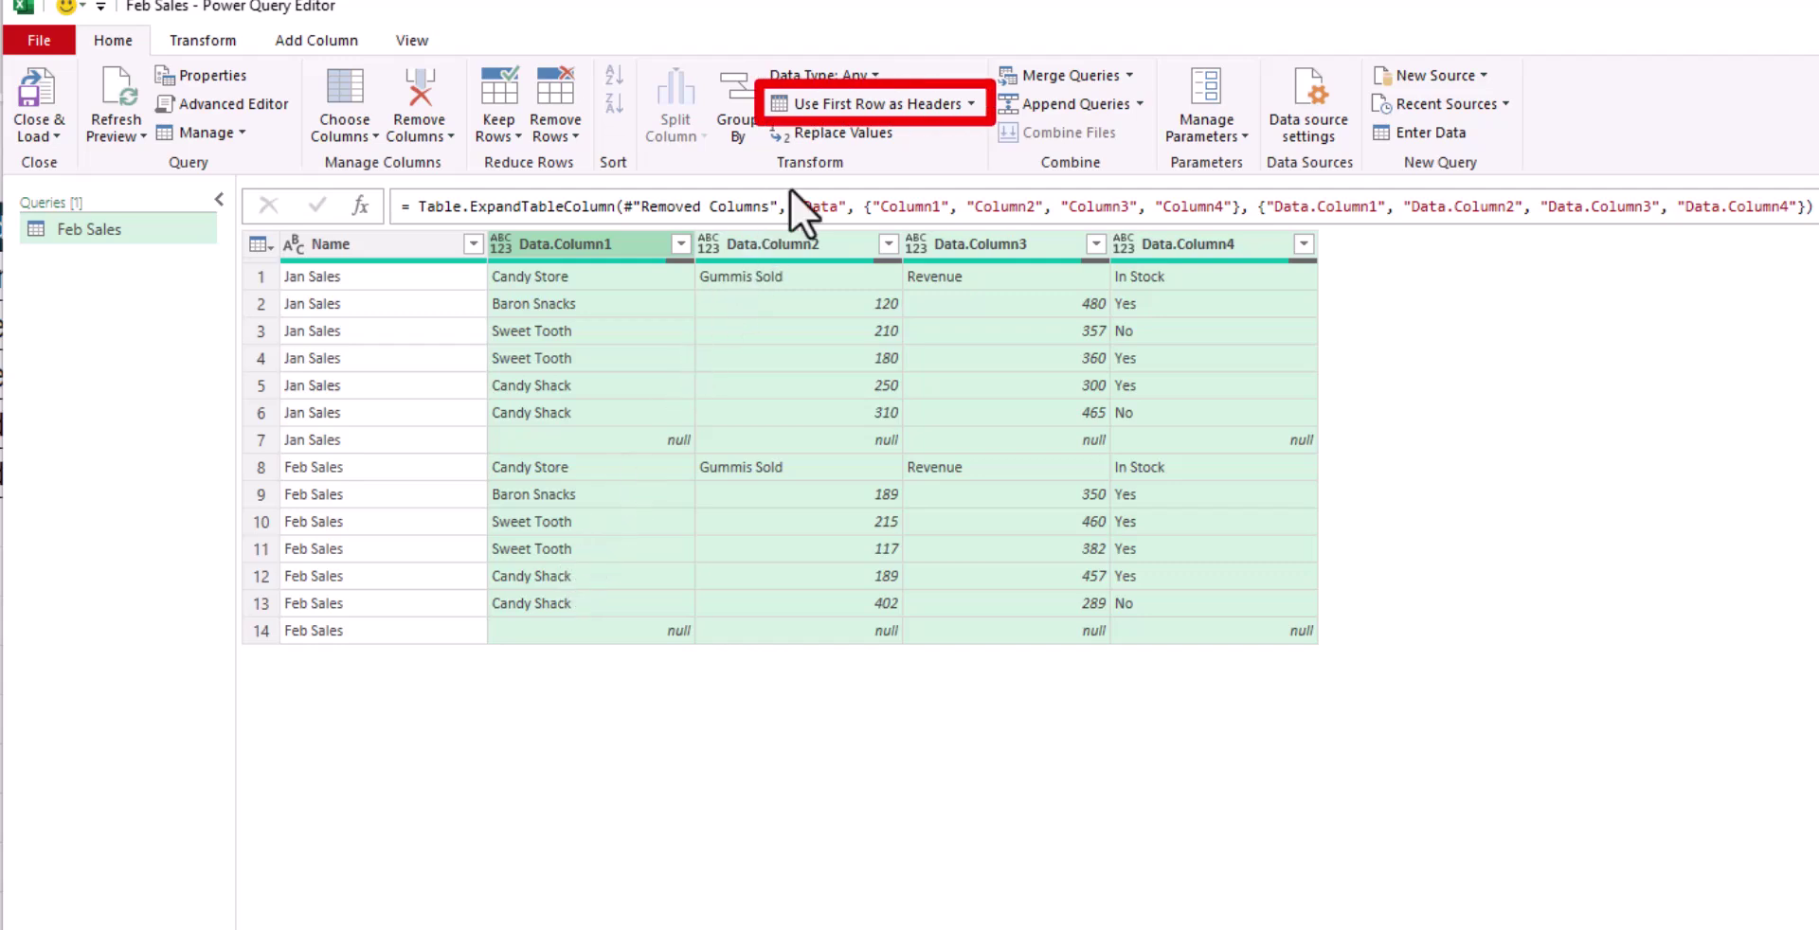
click(862, 106)
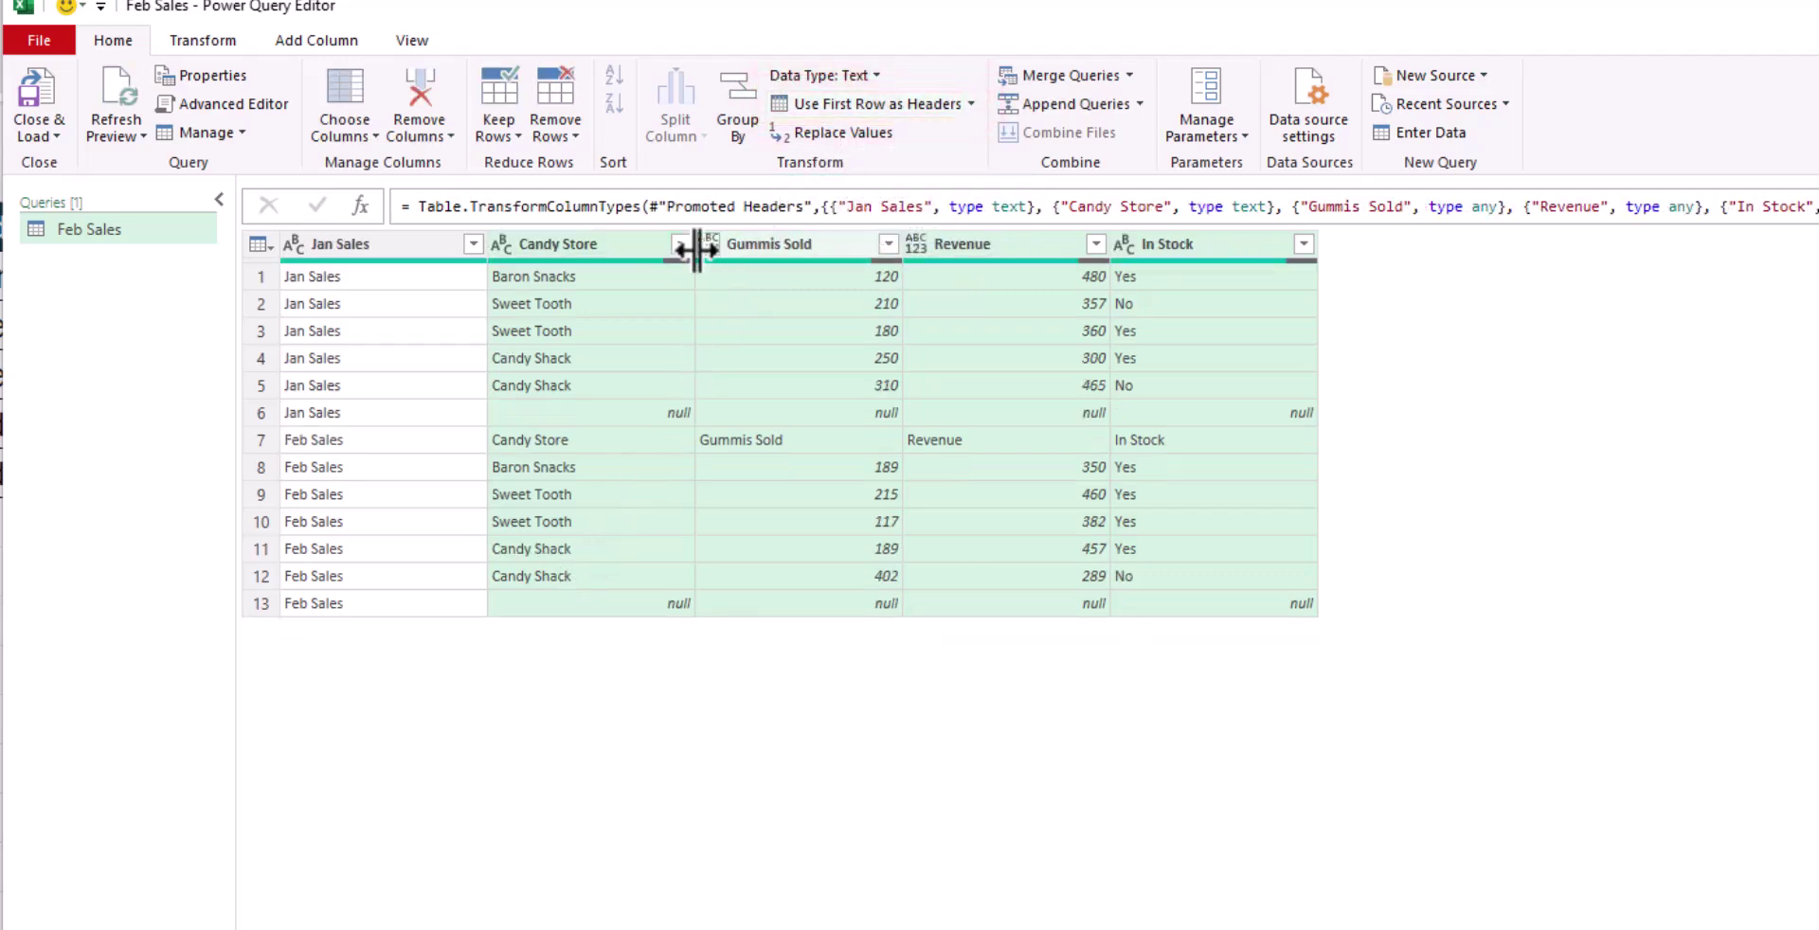
- Filter the Candy Store column to exclude the (null) and Candy Store entries
click(682, 246)
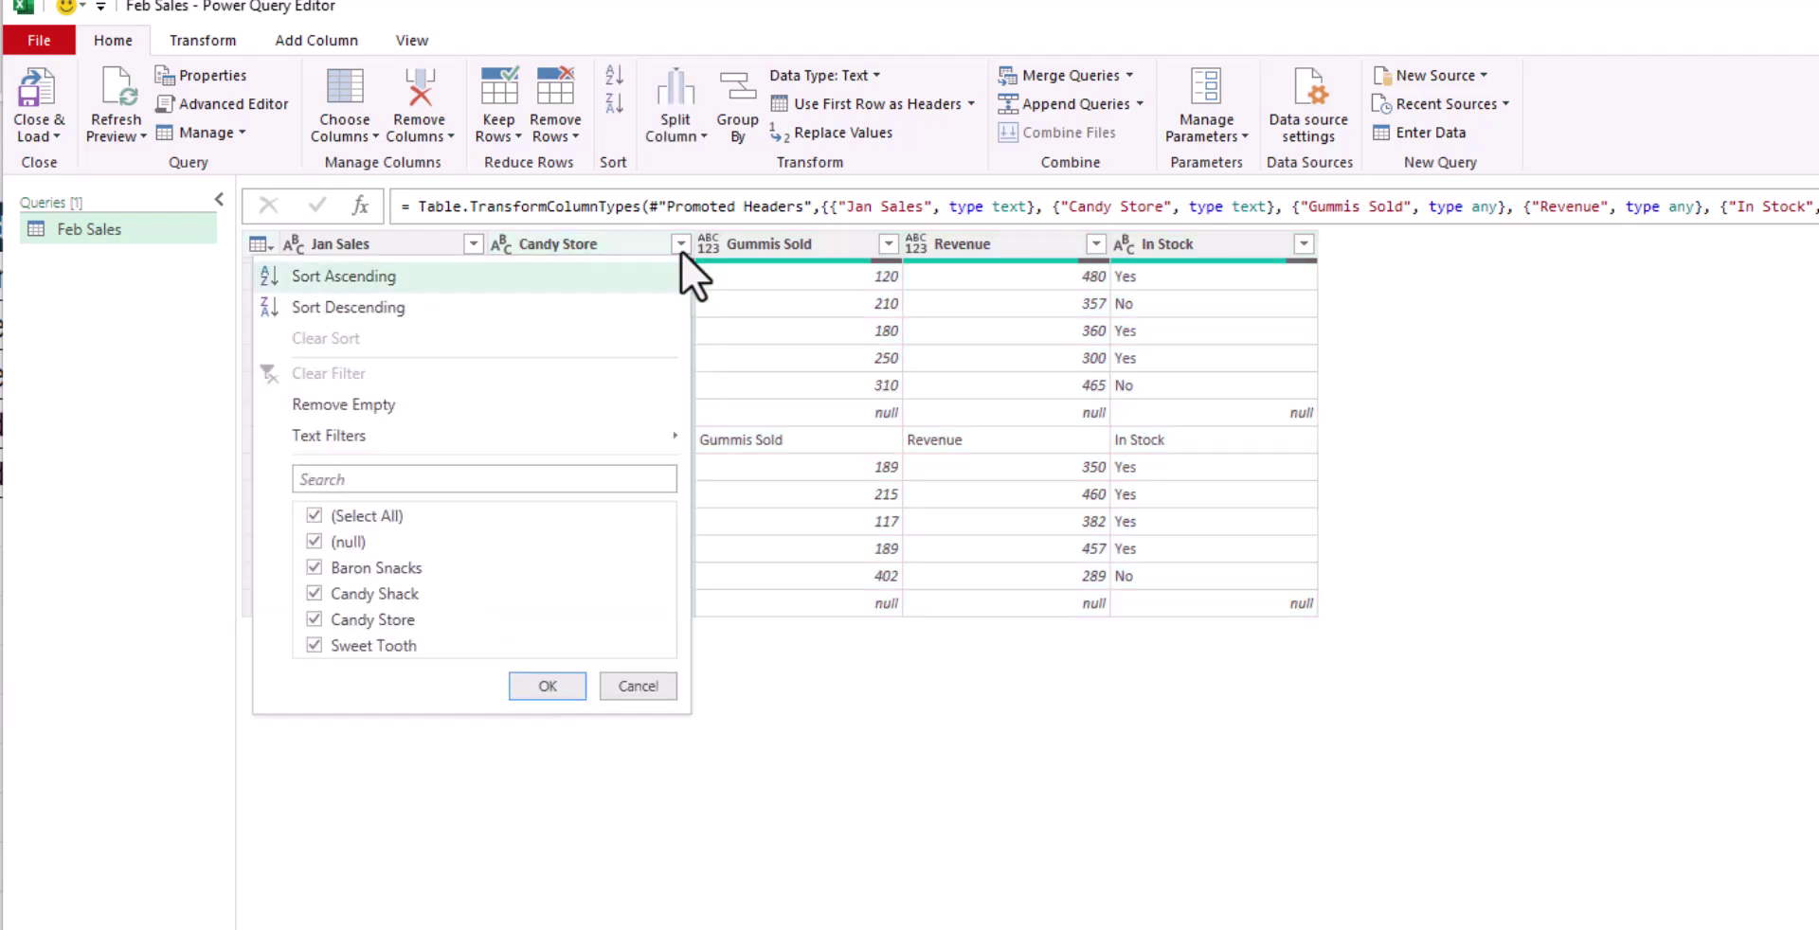
click(365, 544)
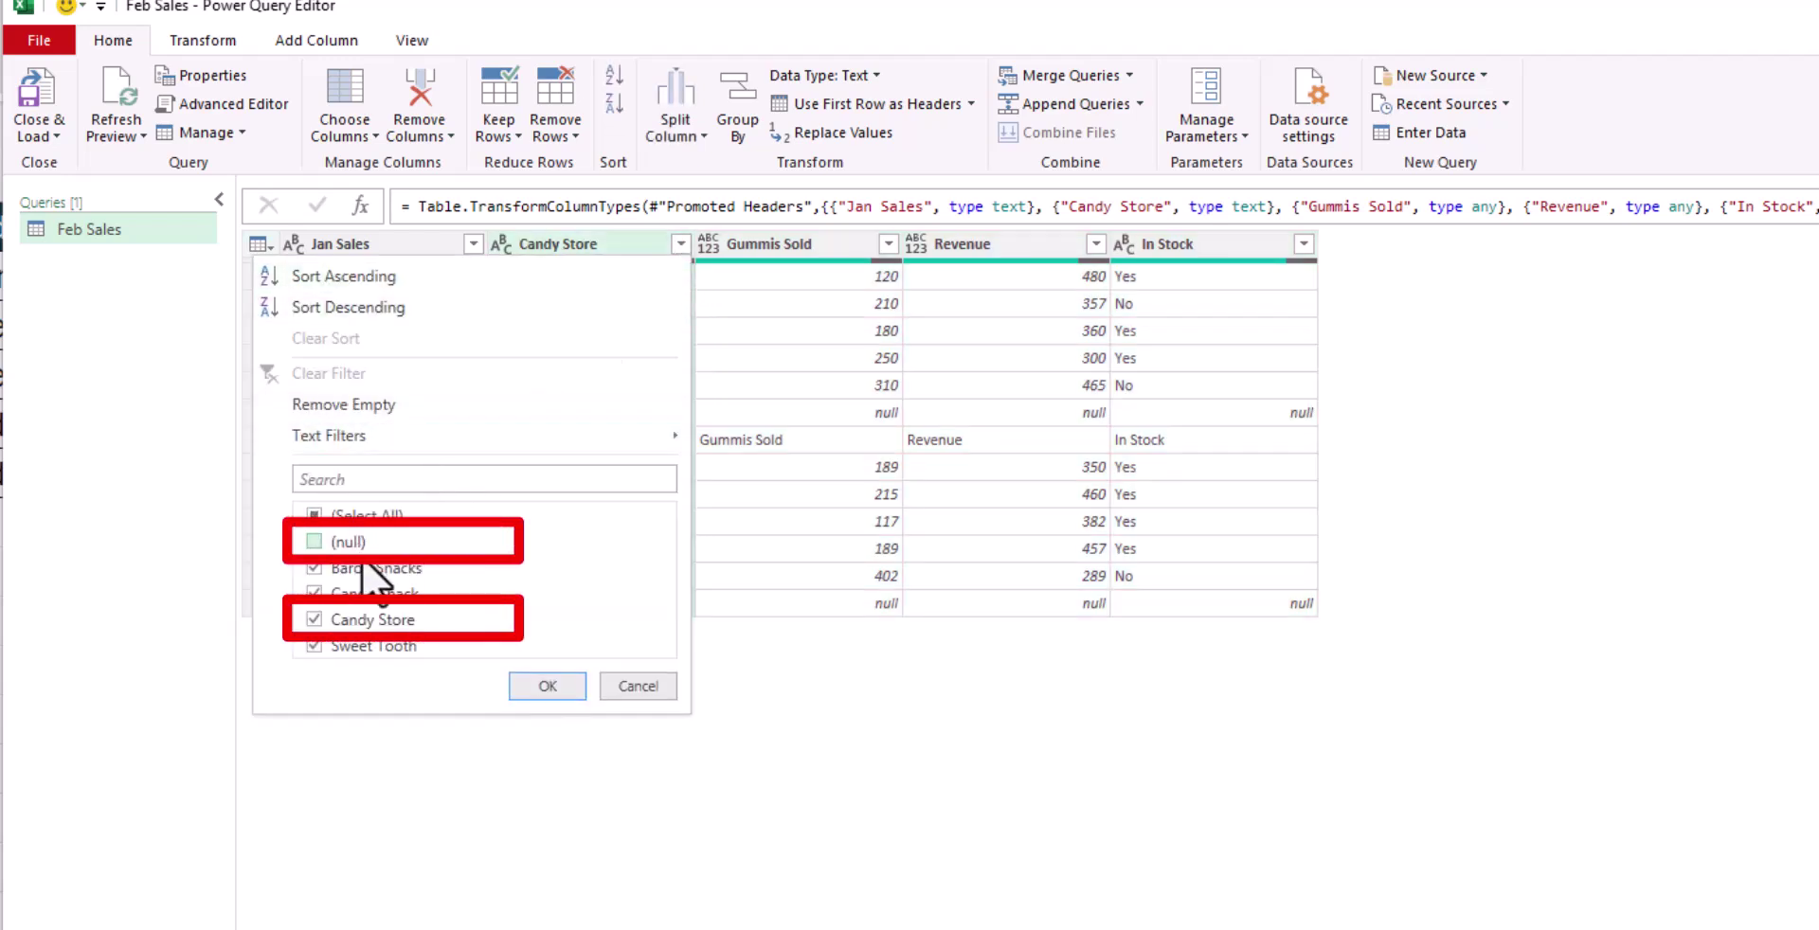
click(406, 621)
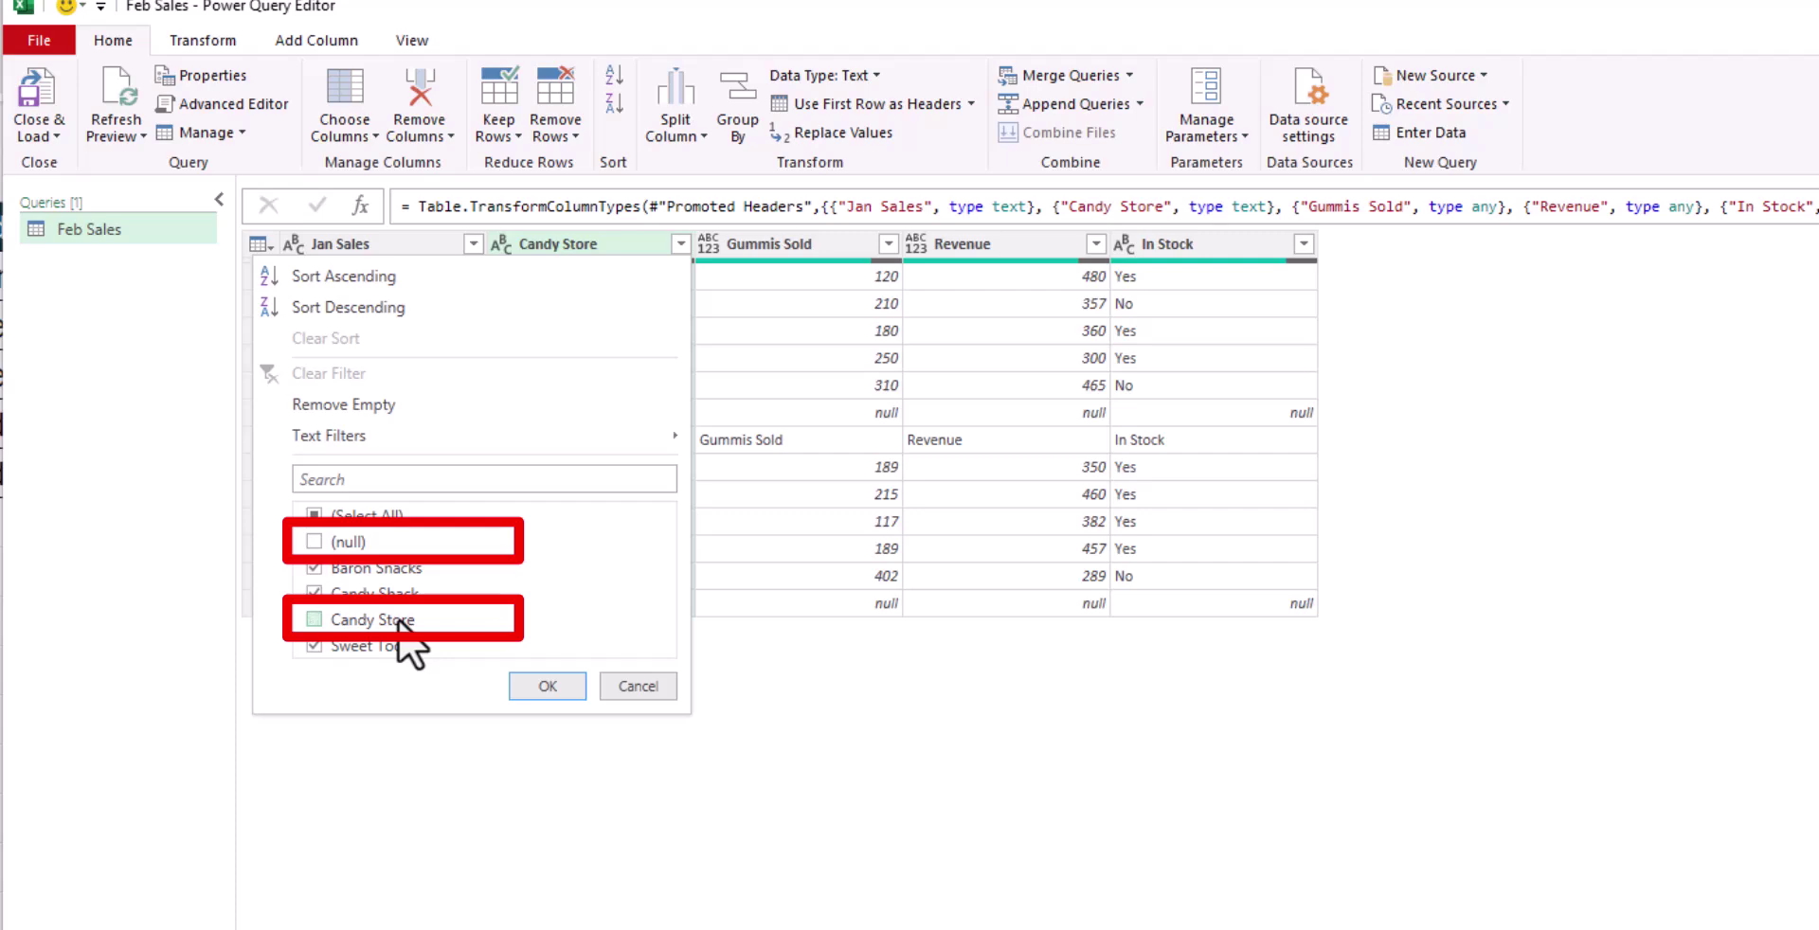
click(546, 686)
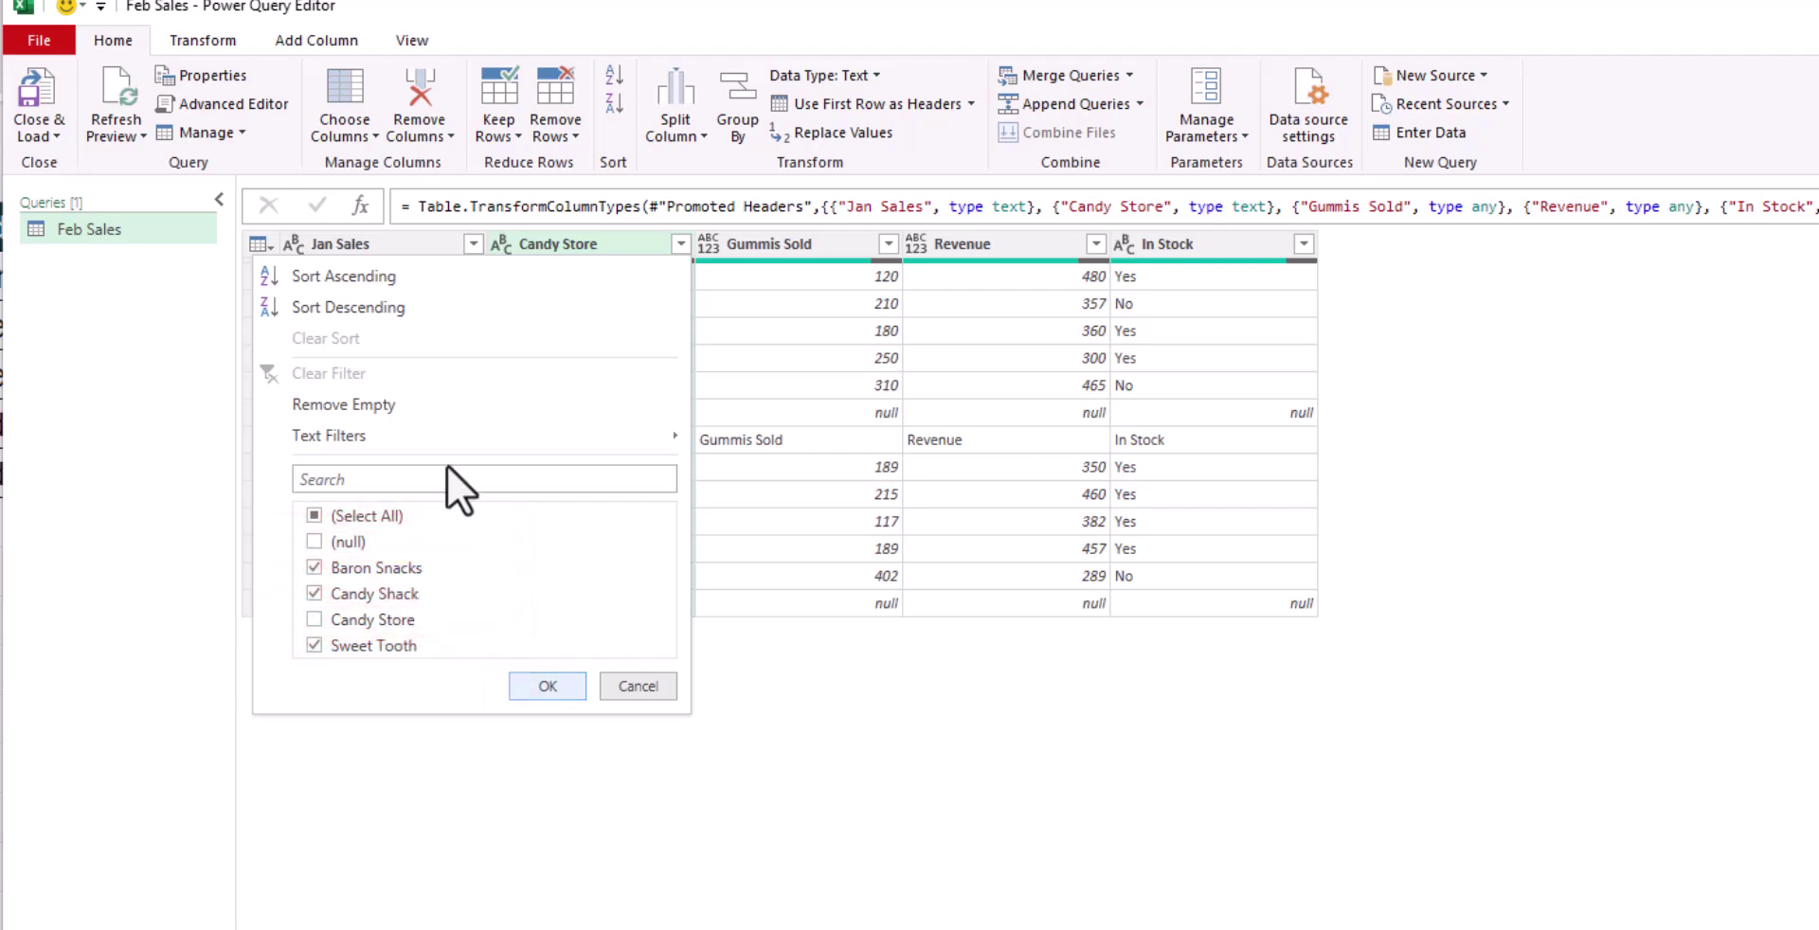
- Rename the Jan Sales column header to Month
double_click(393, 248)
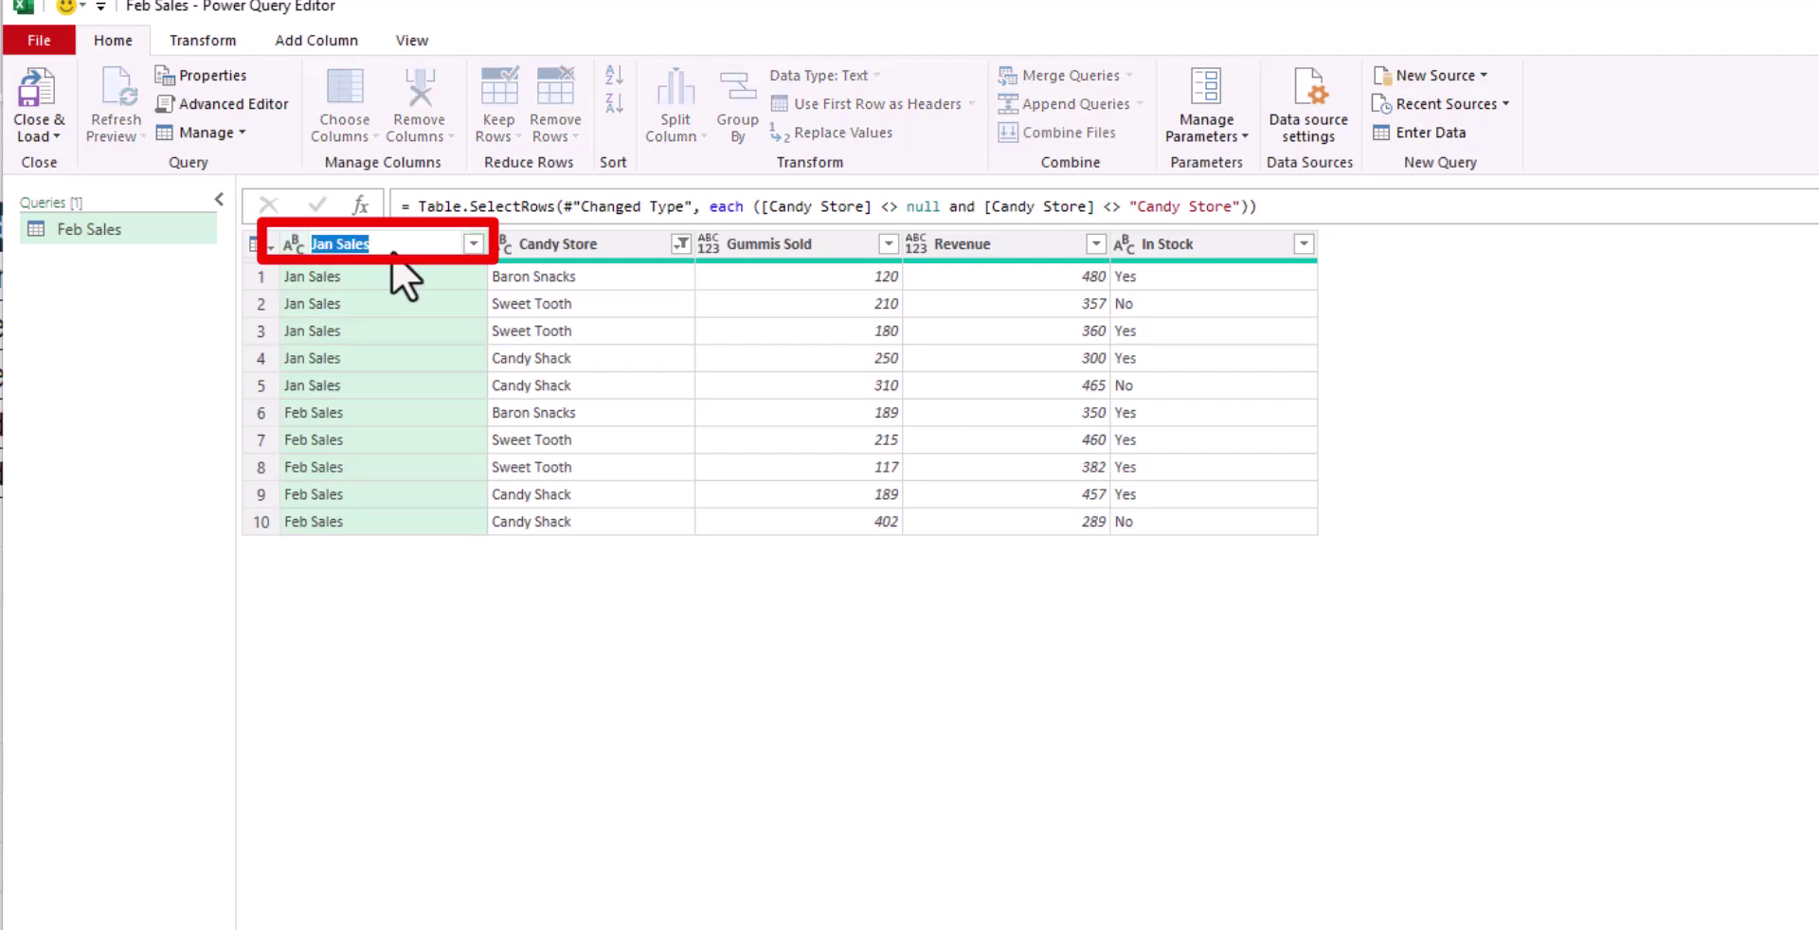
text(Month)
key(Return)
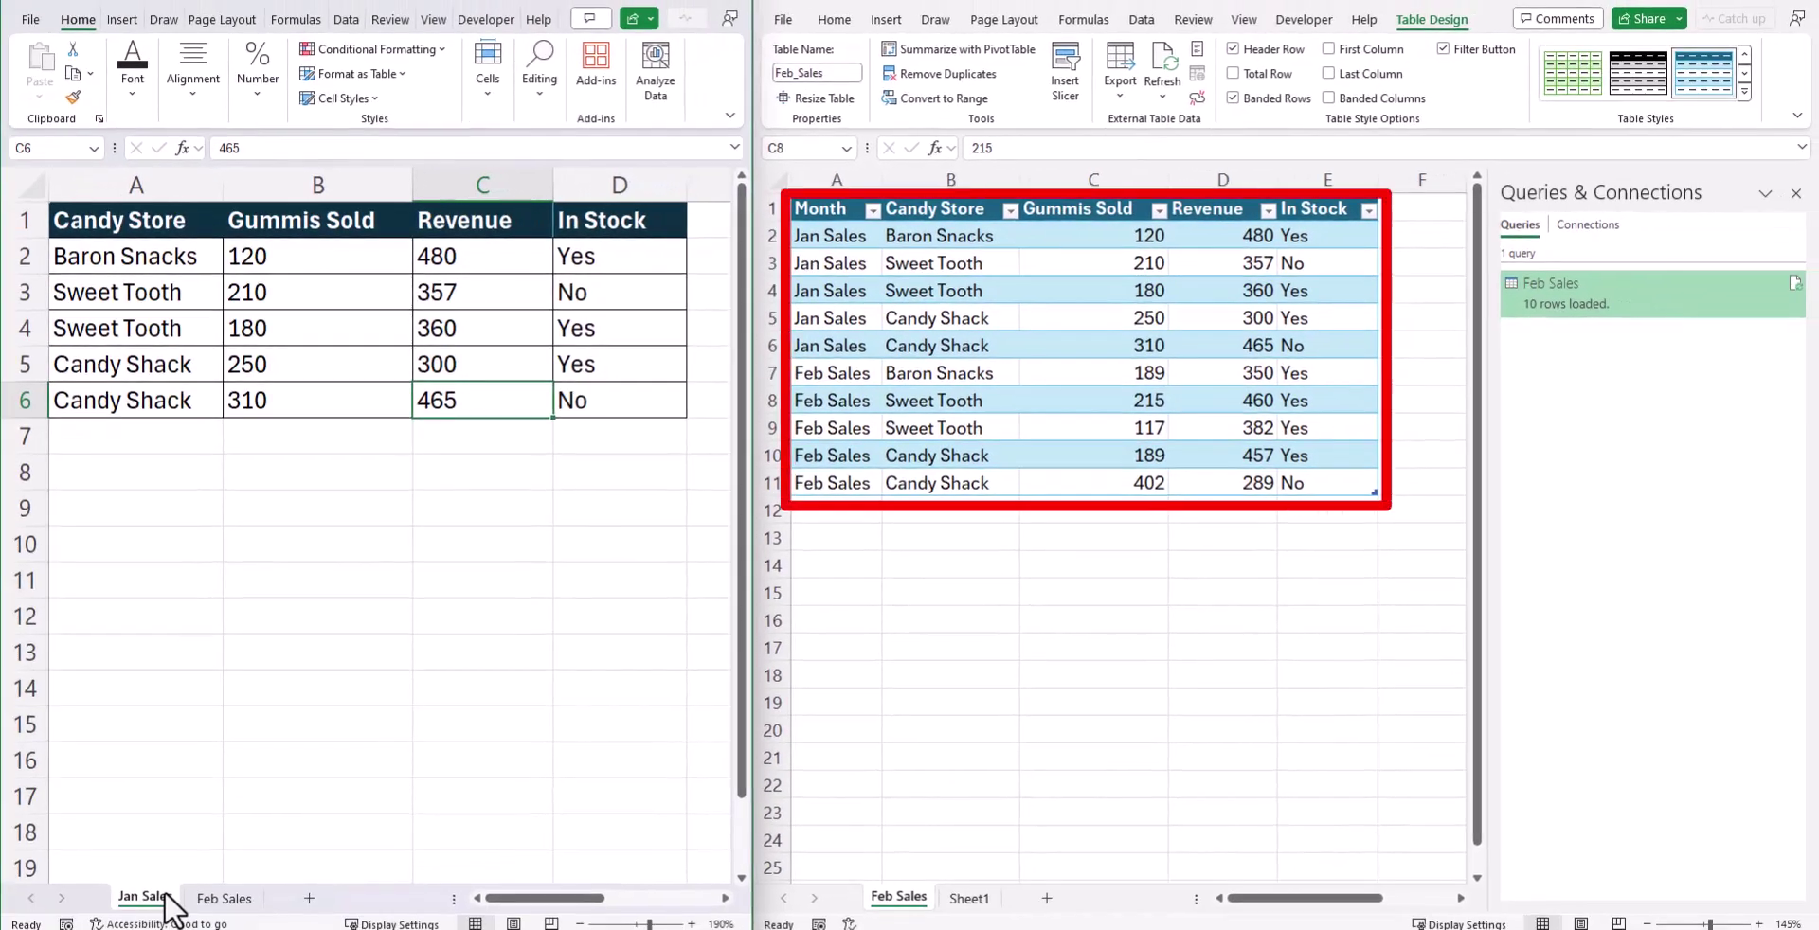
- Duplicate the Feb Sales sheet in the source workbook, placing the copy after the original
click(201, 898)
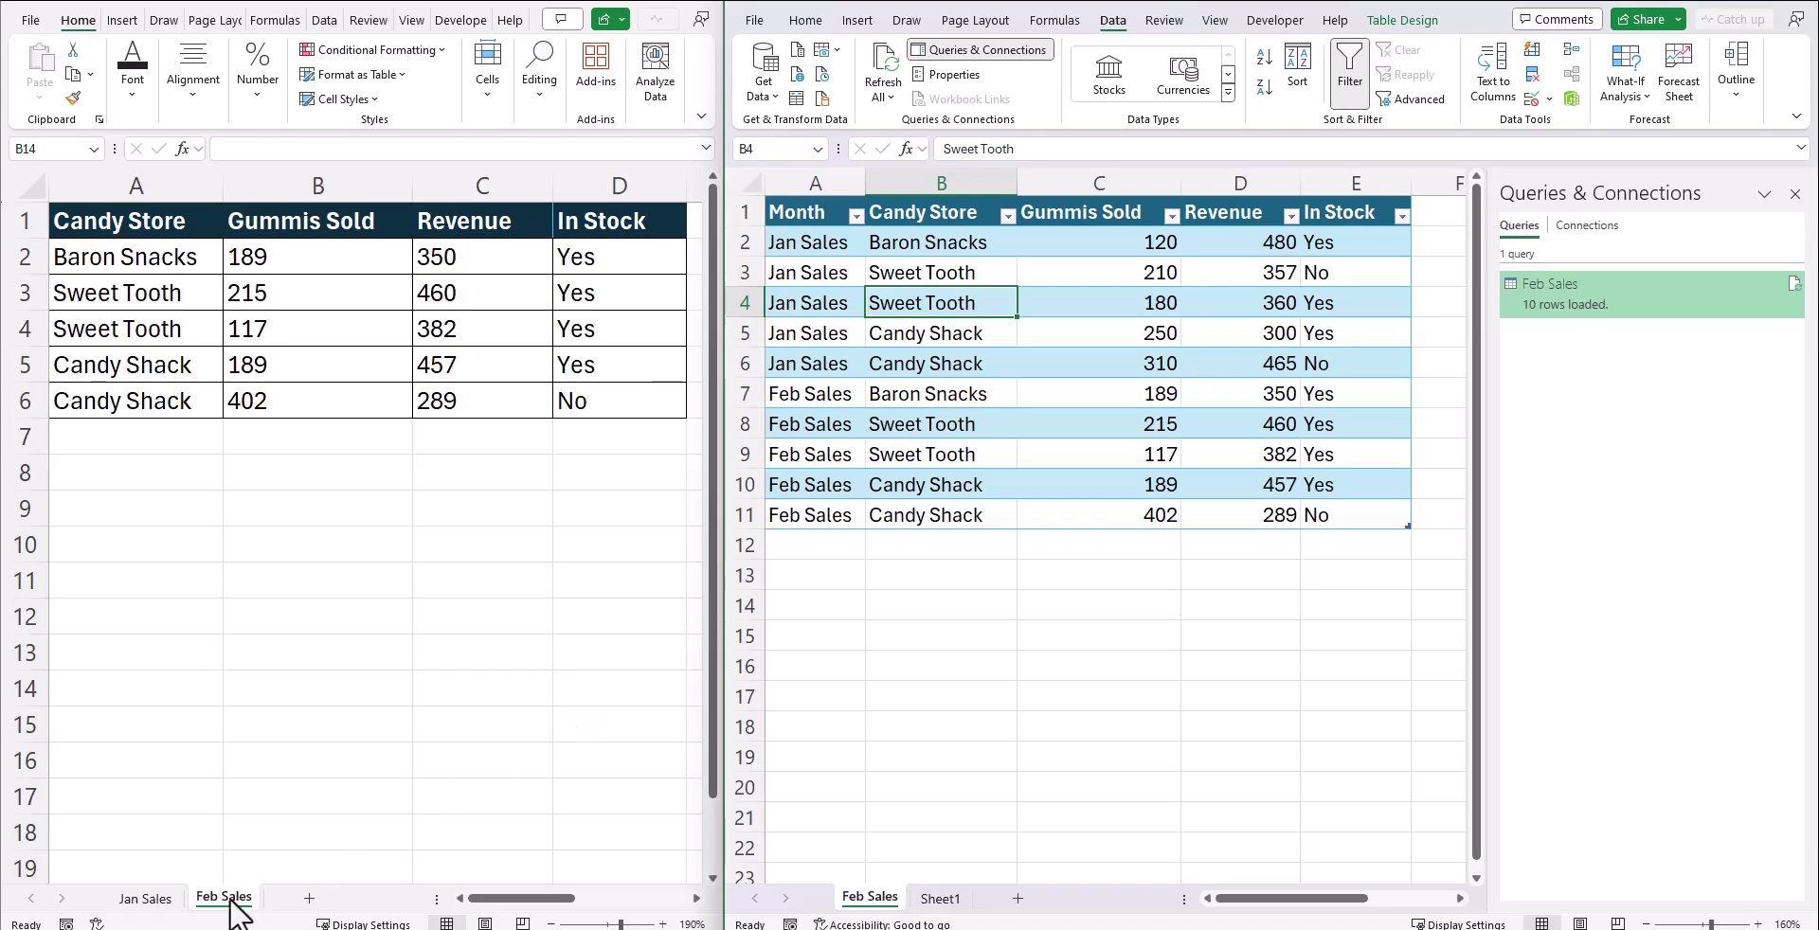
click(232, 900)
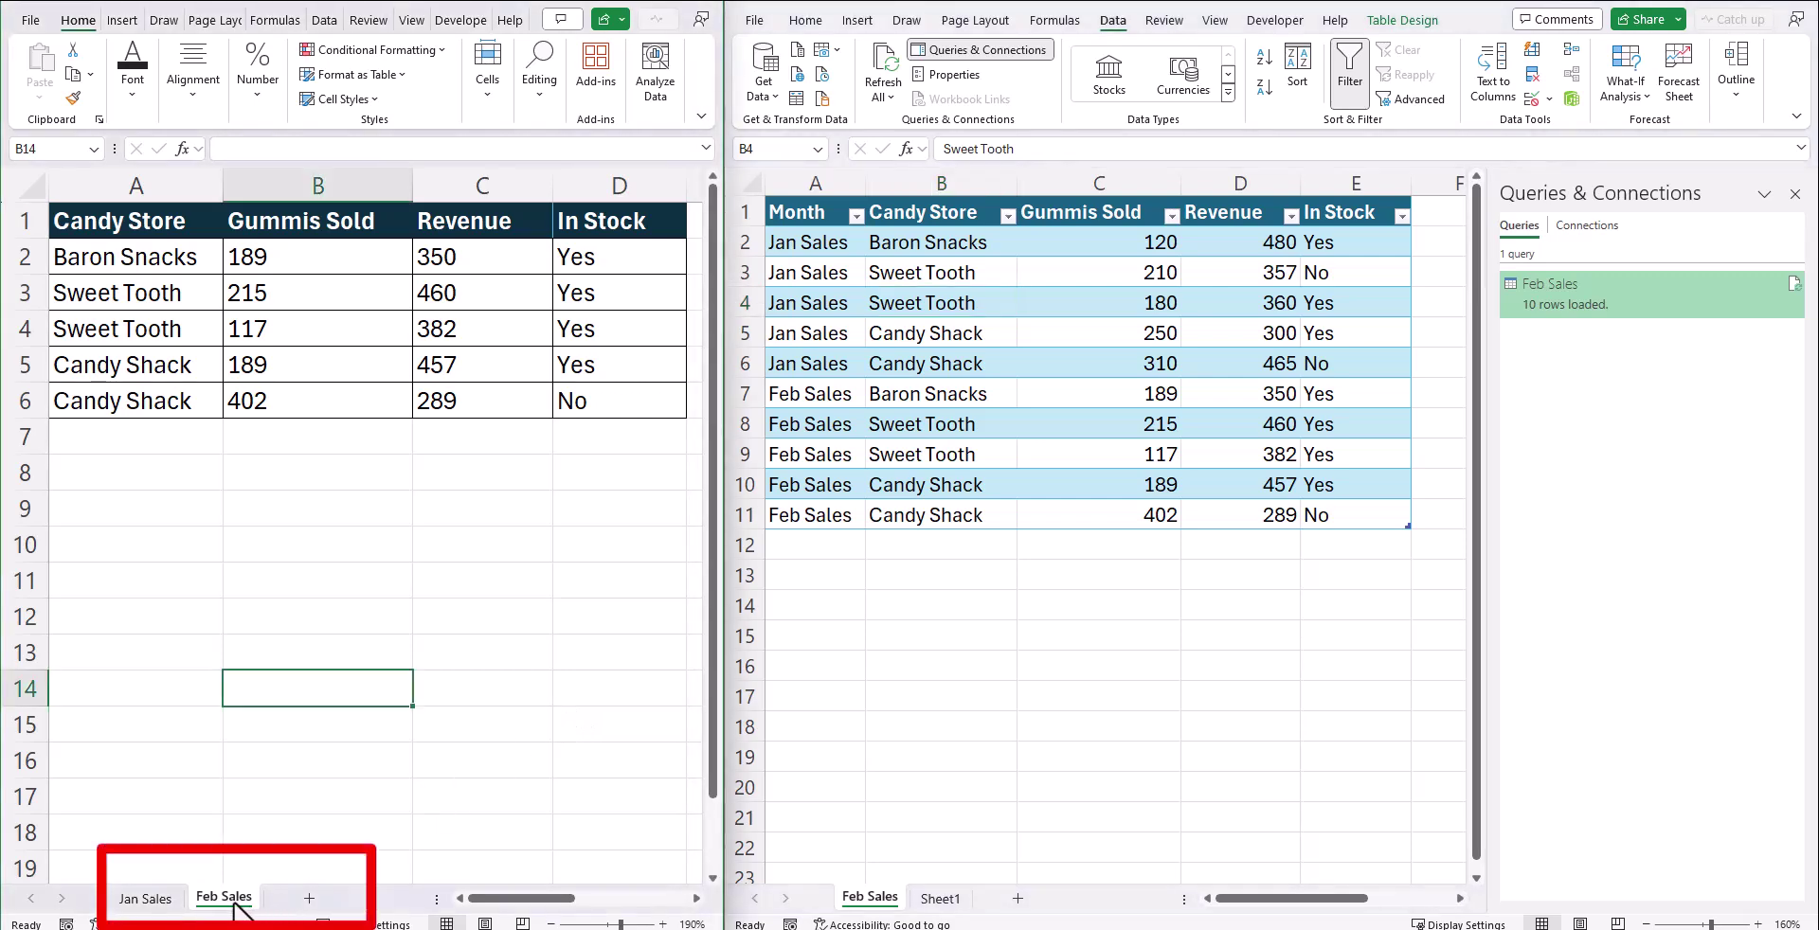
drag(277, 912, 265, 901)
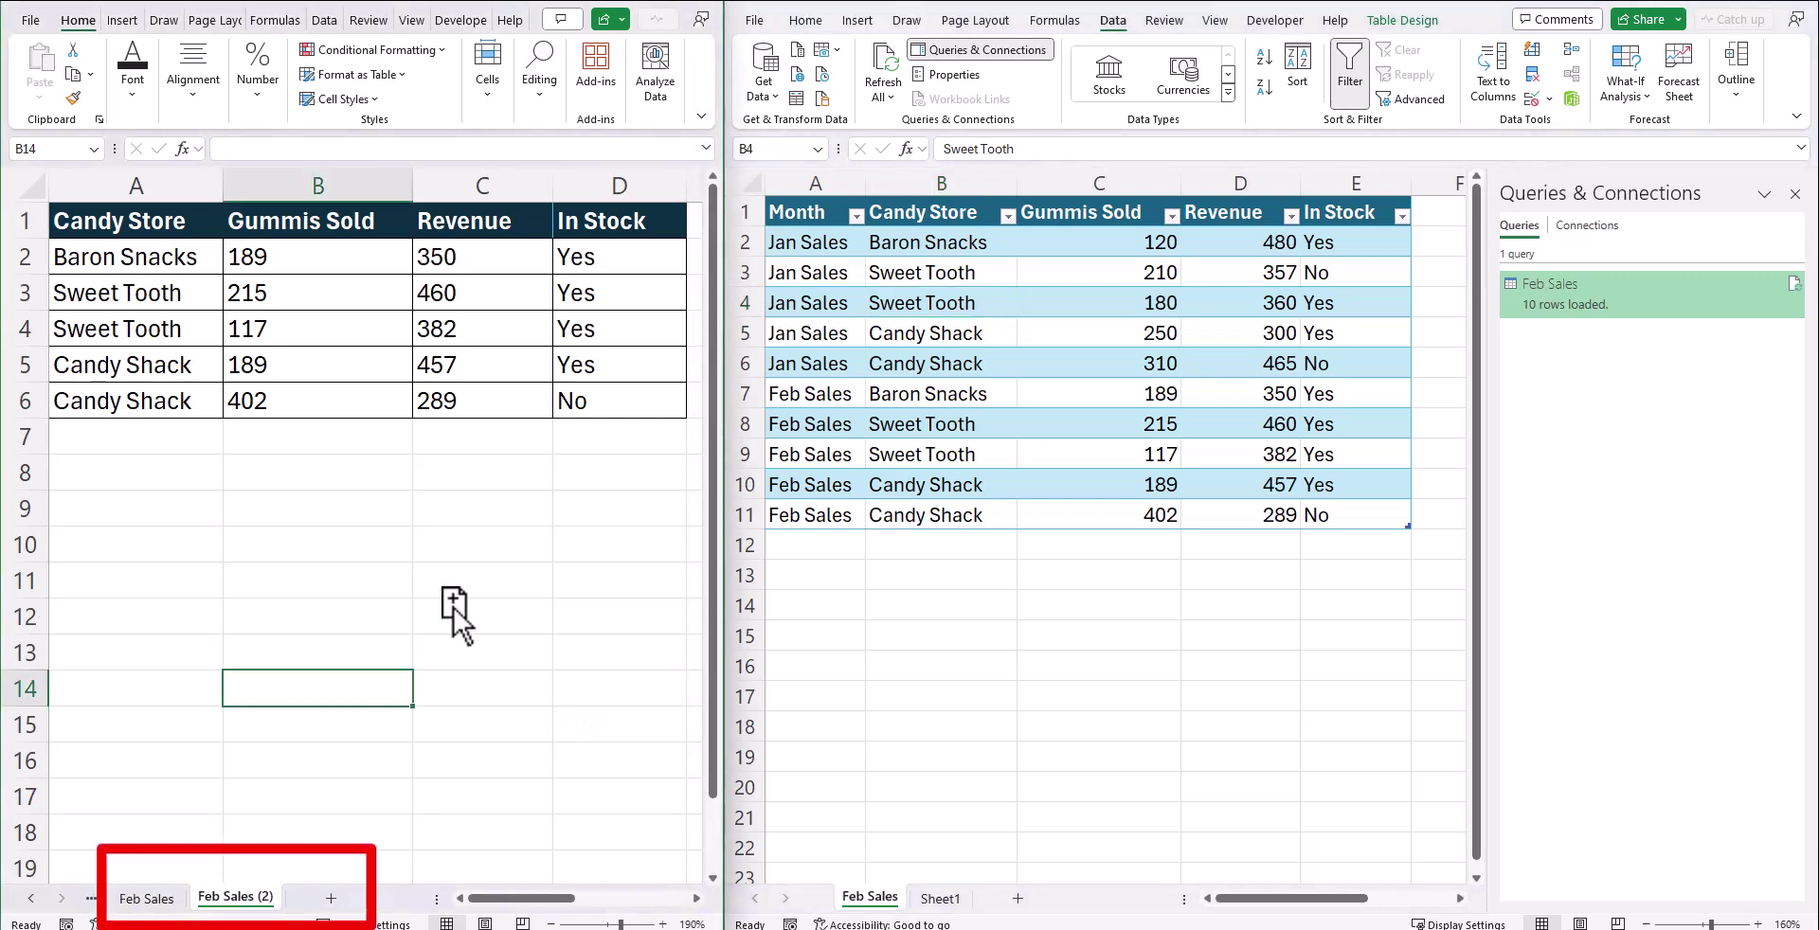
click(569, 405)
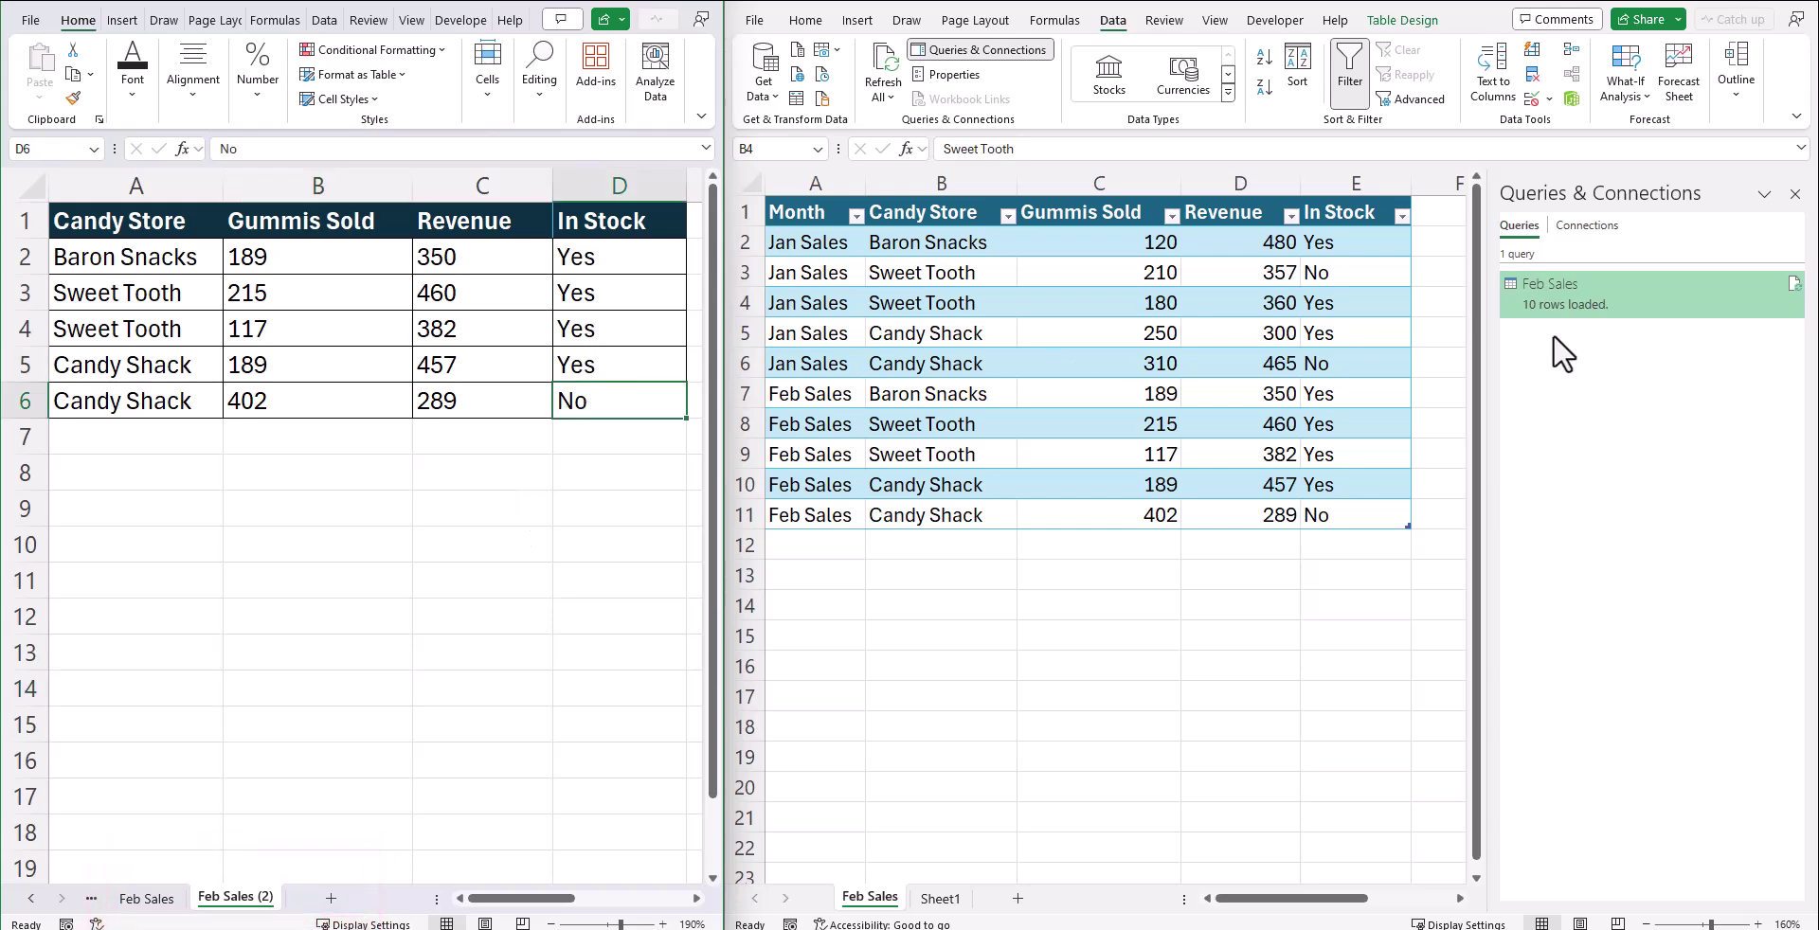
- Refresh the Feb Sales query in the combined workbook
click(1622, 305)
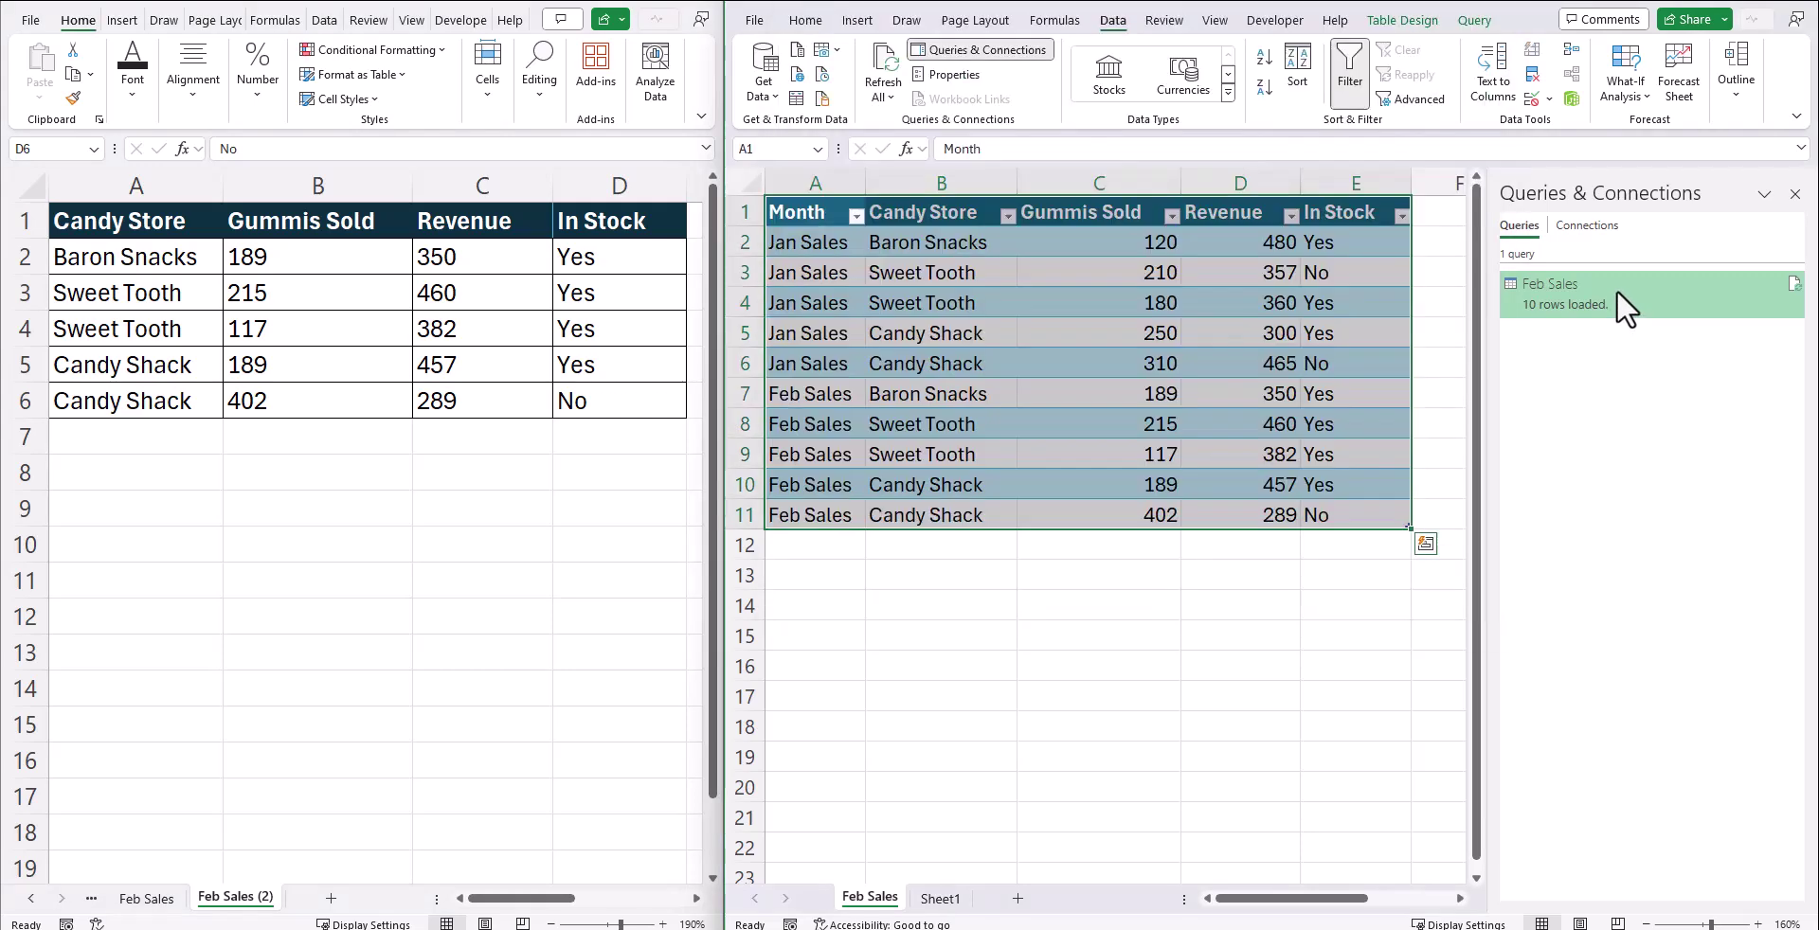
right_click(1617, 289)
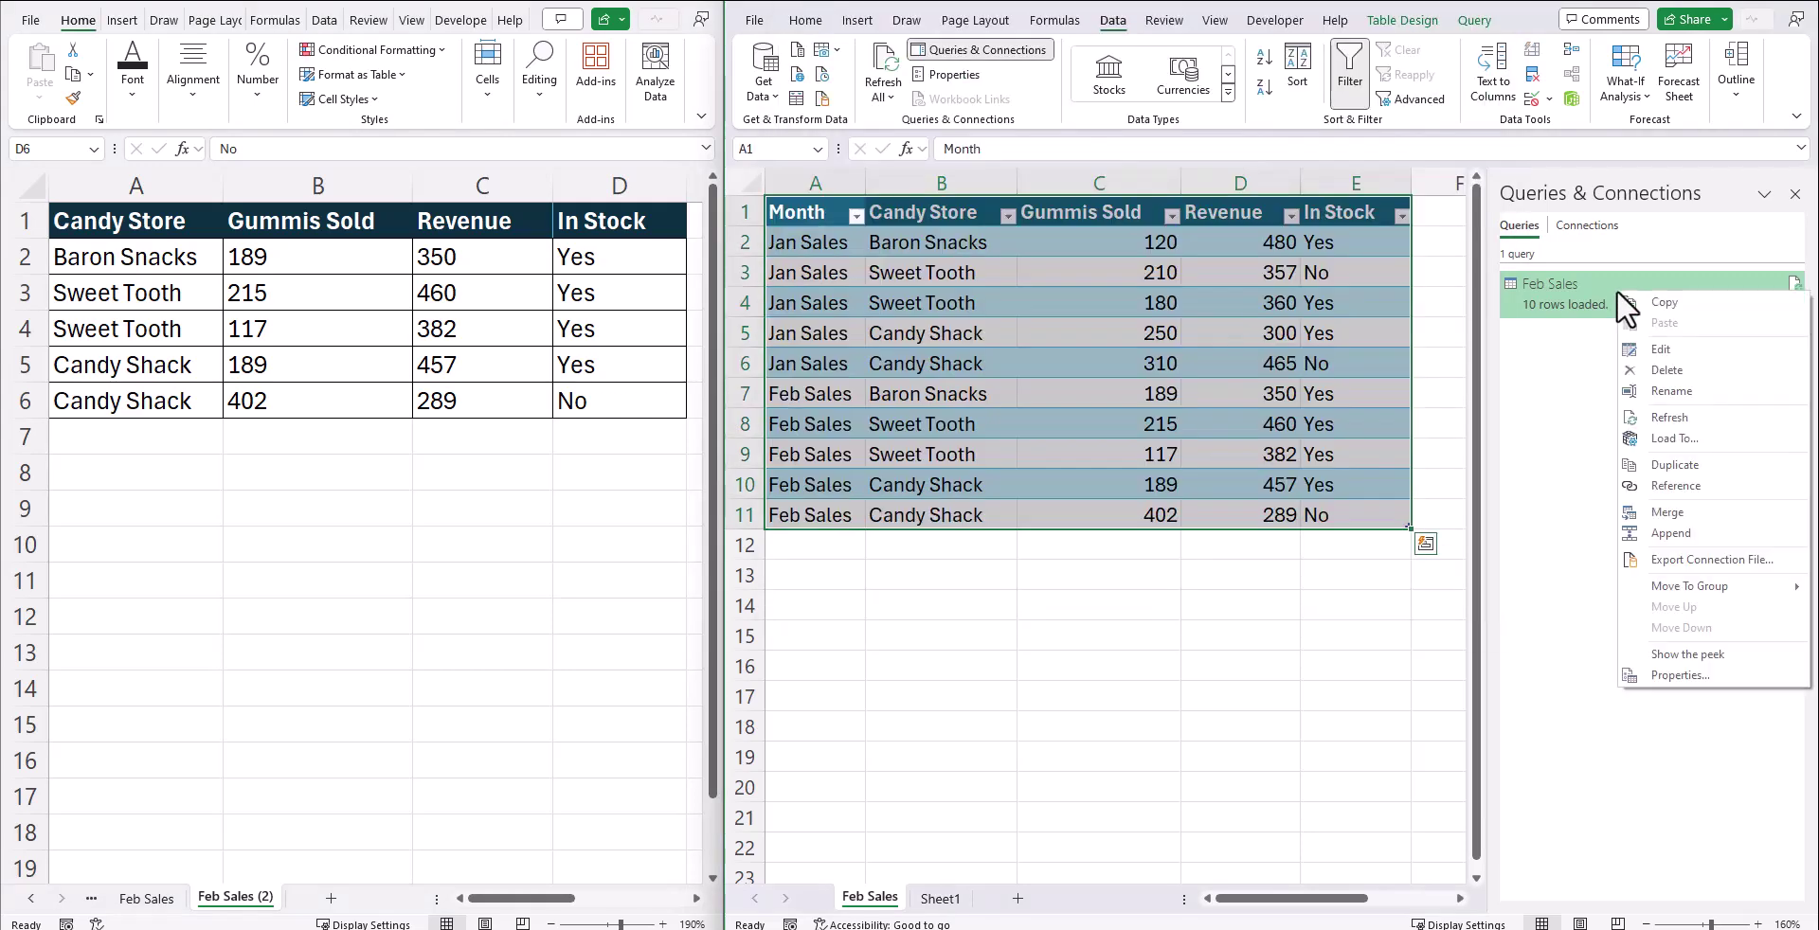
click(1678, 414)
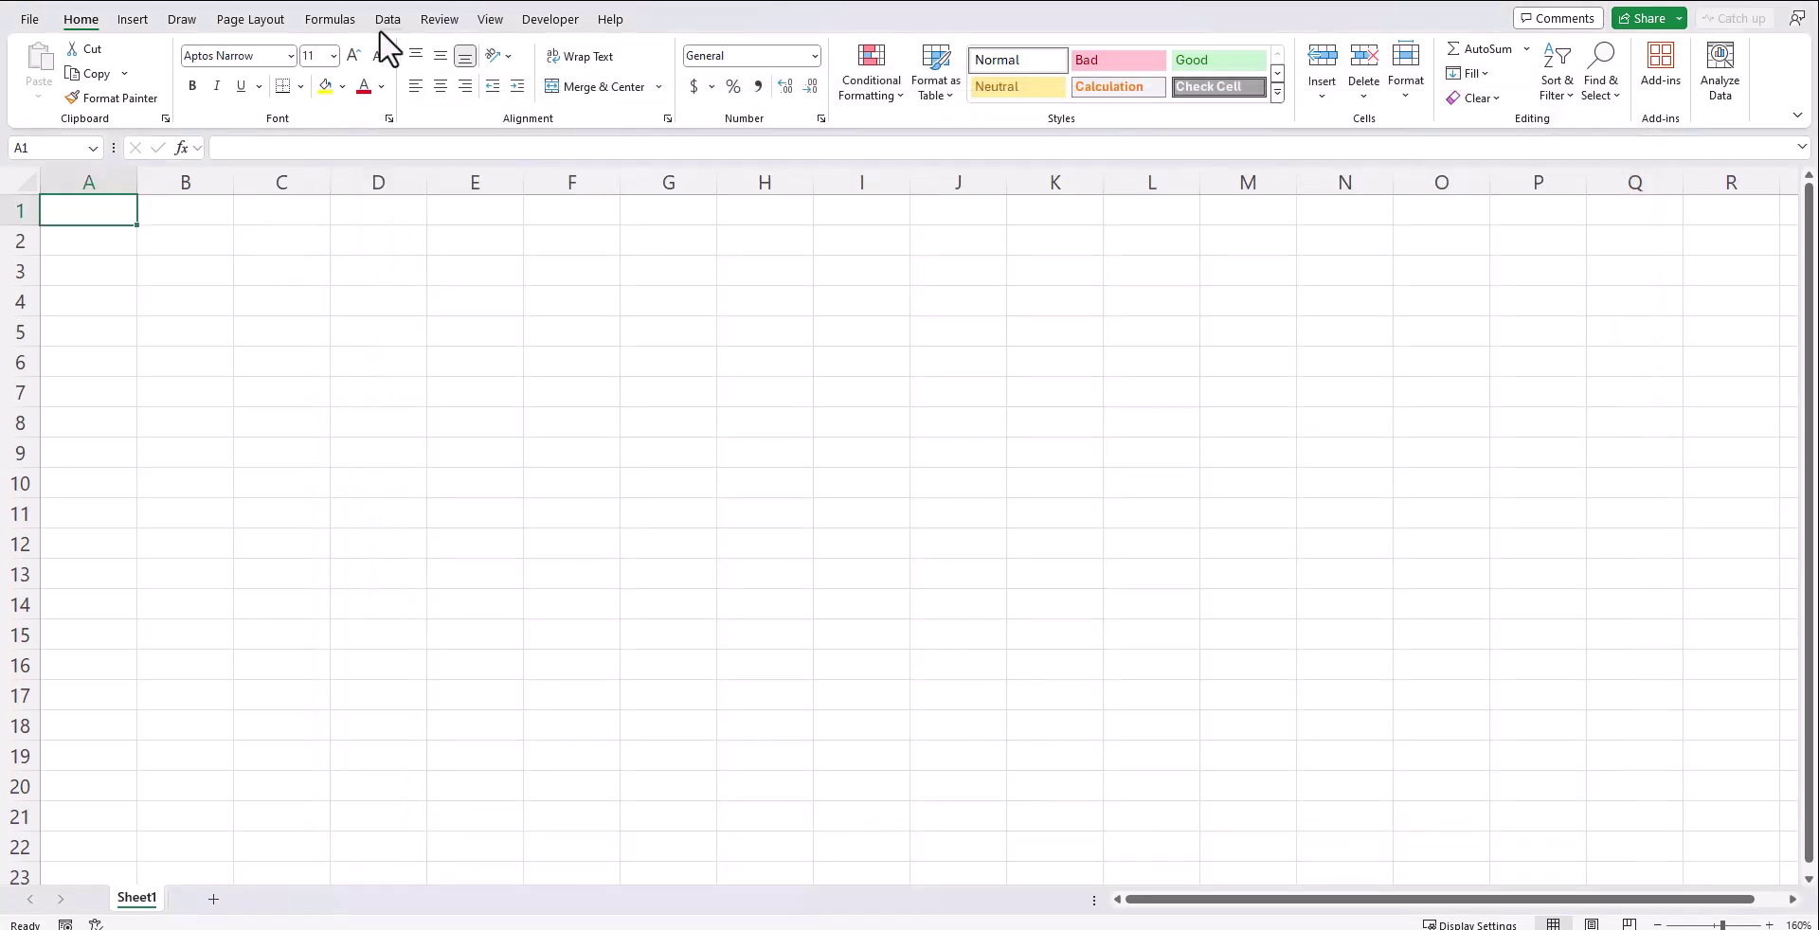
- In the new blank workbook, get data from the Combine Excel Files folder on the Desktop
click(382, 25)
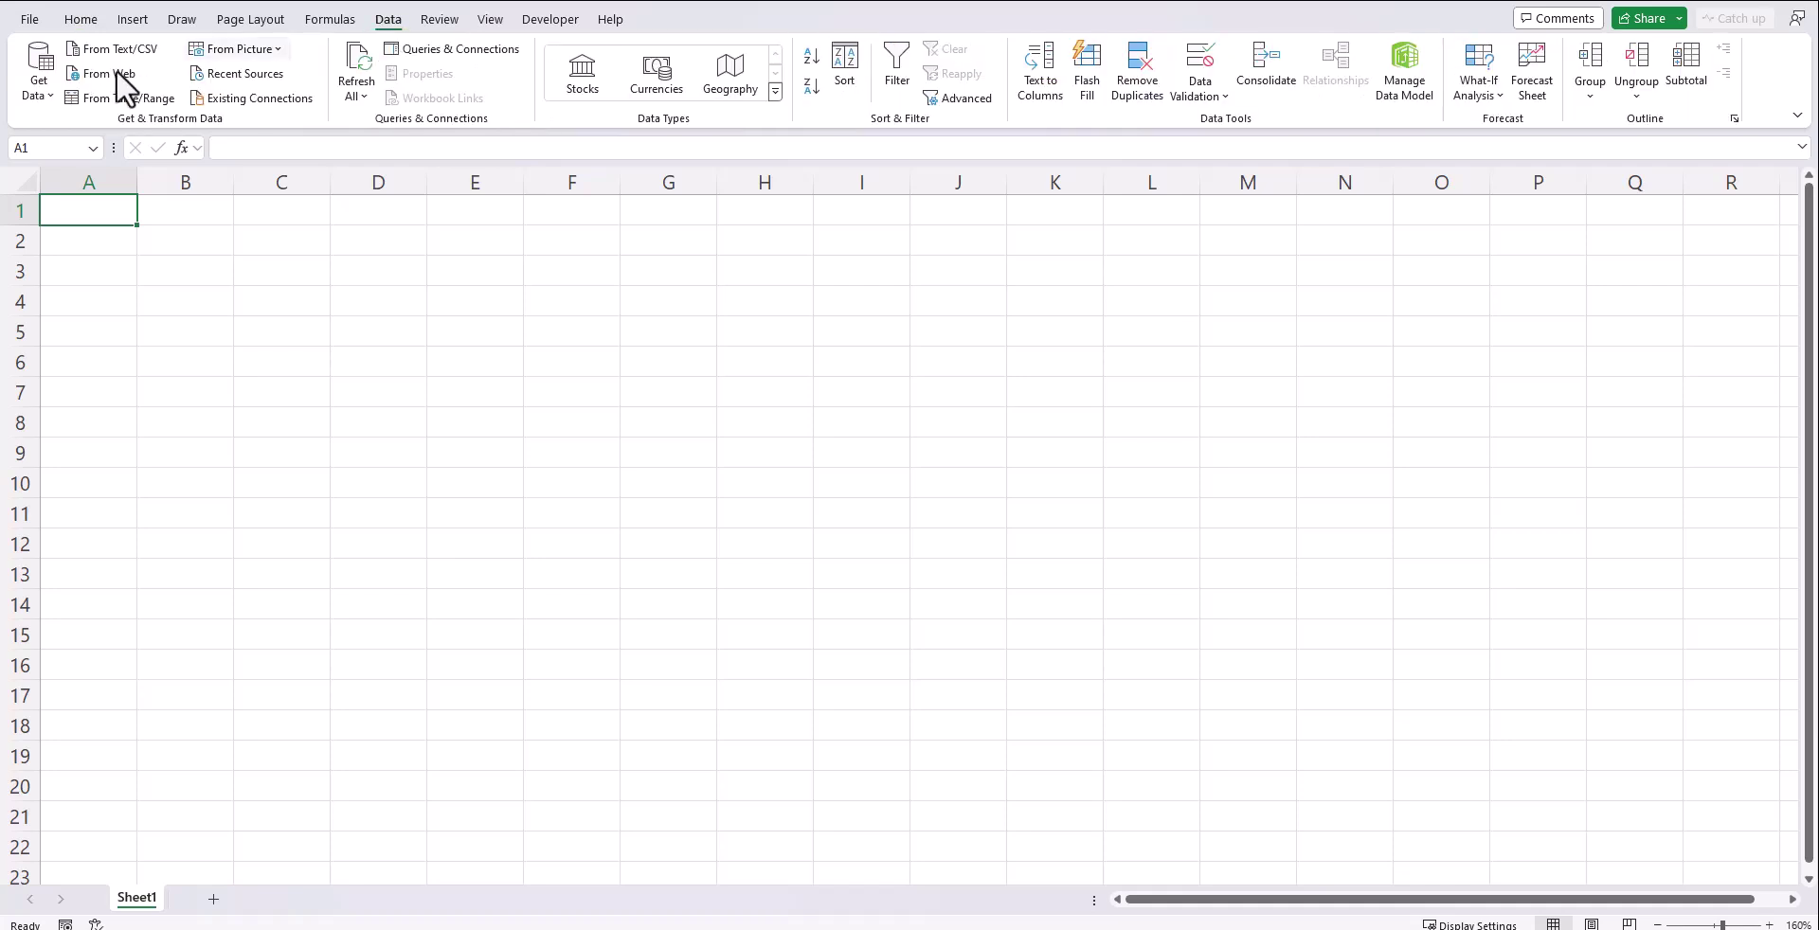
click(39, 77)
mouse_move(115, 114)
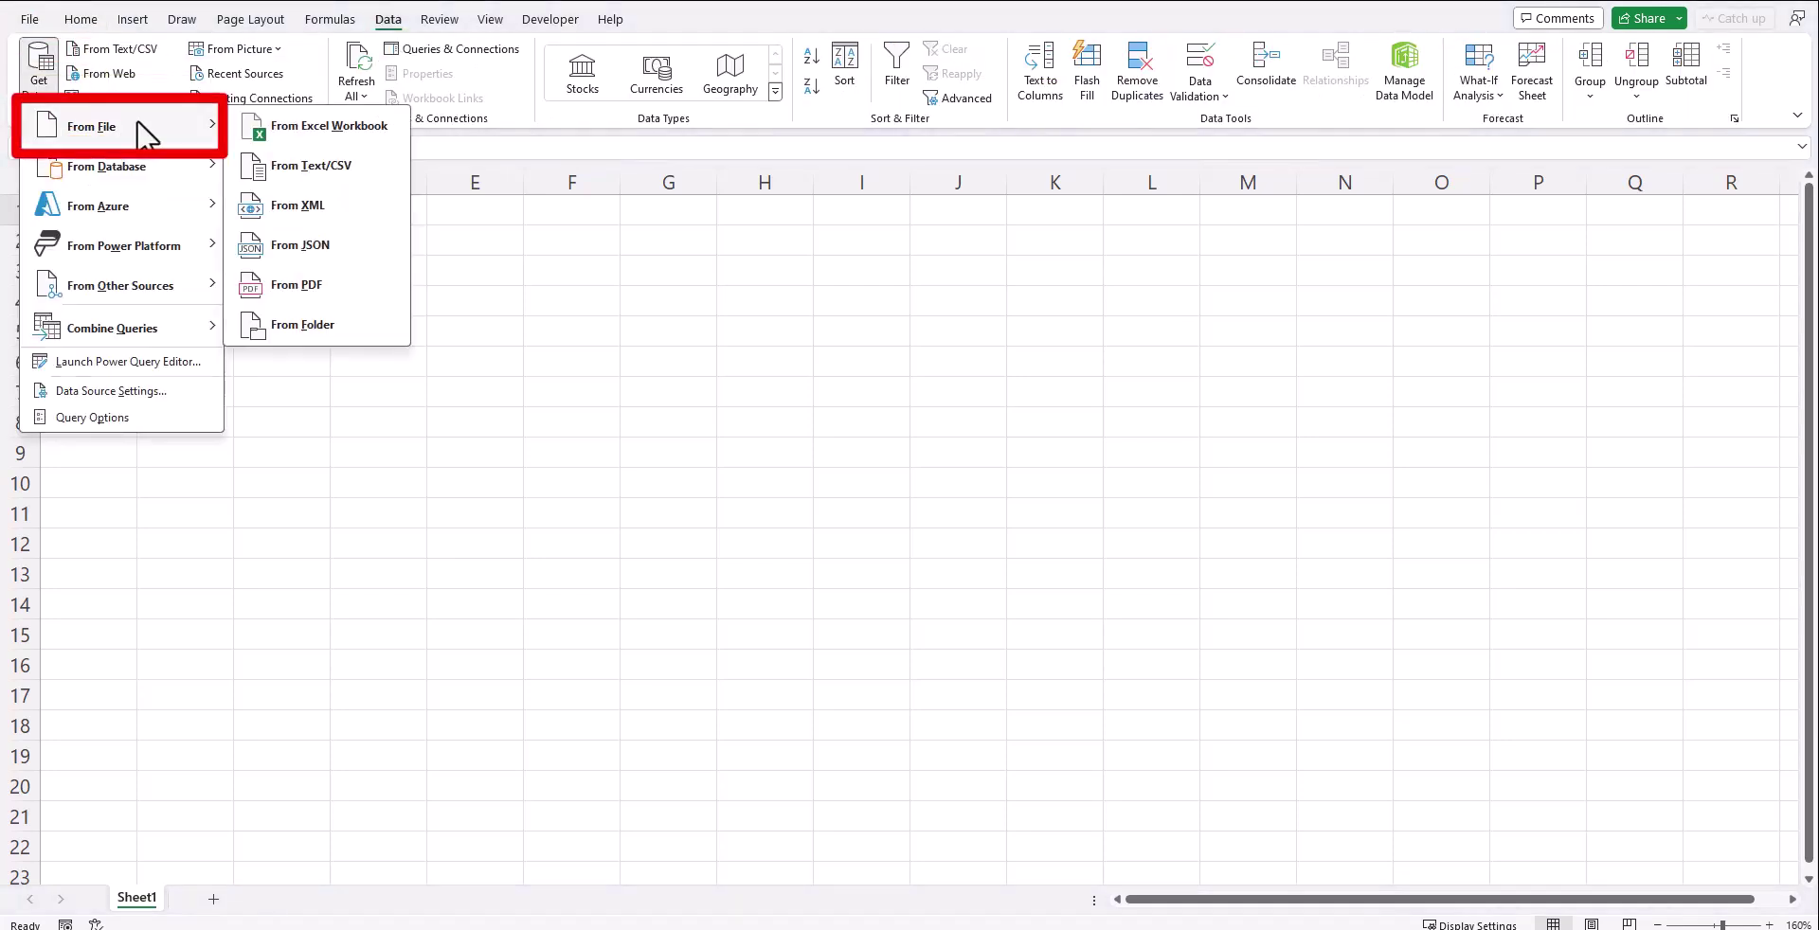
click(325, 332)
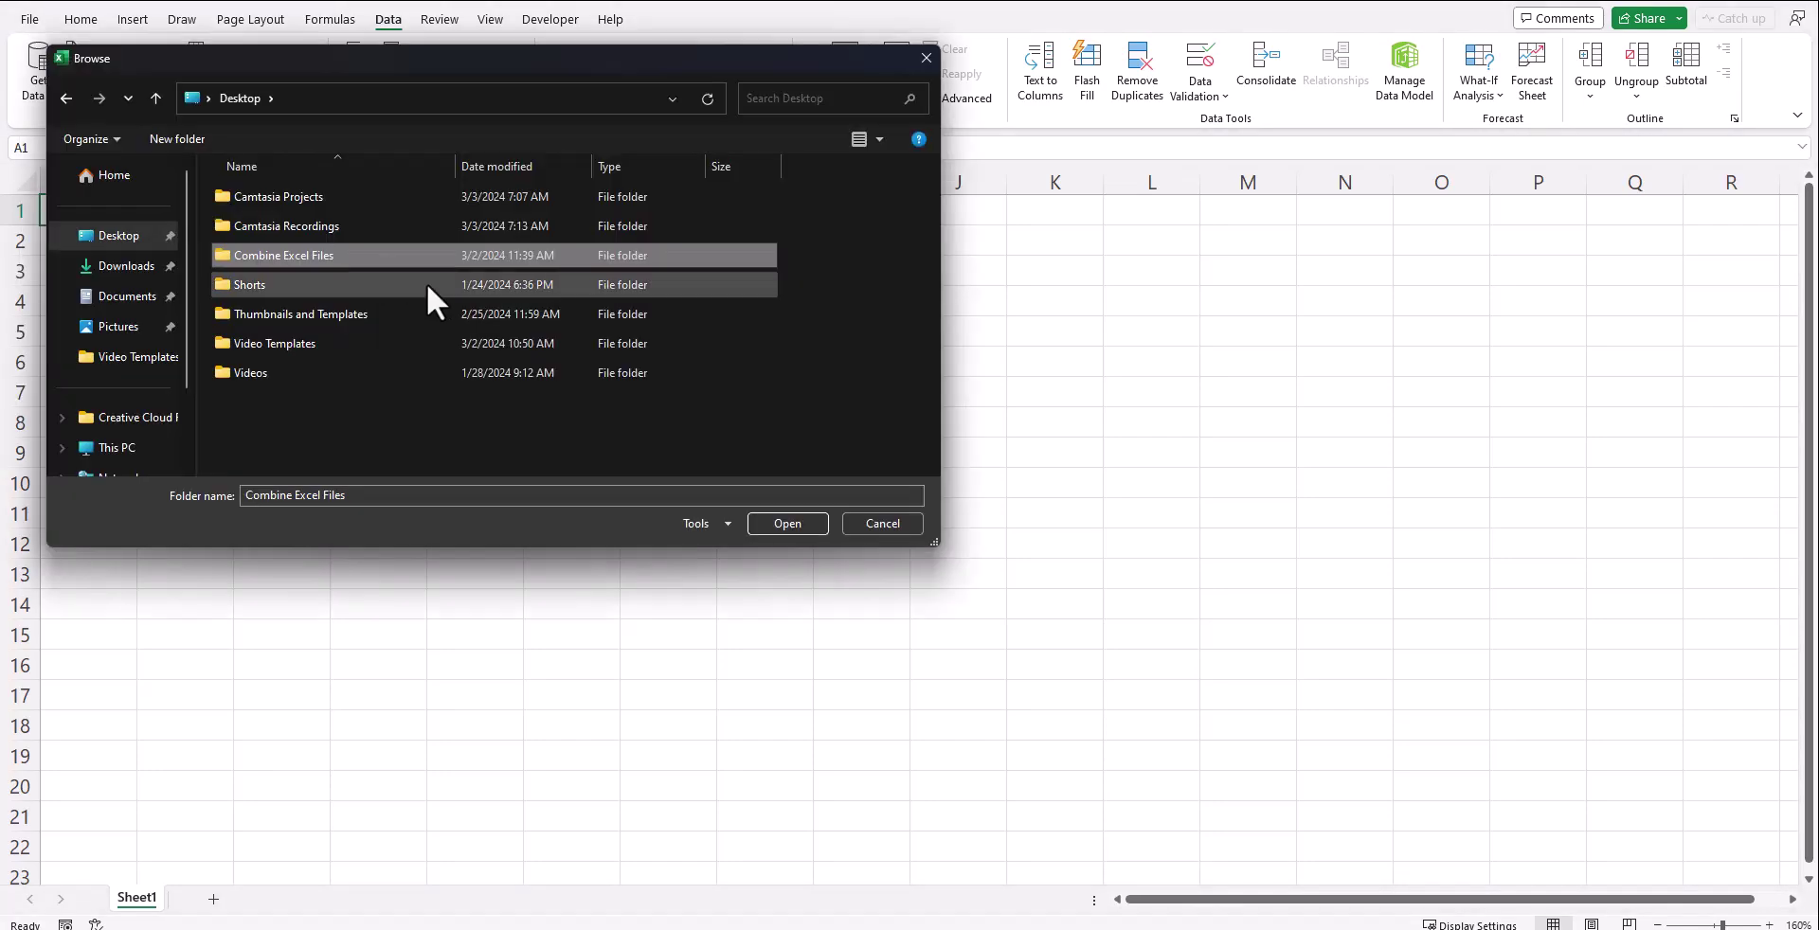
click(765, 527)
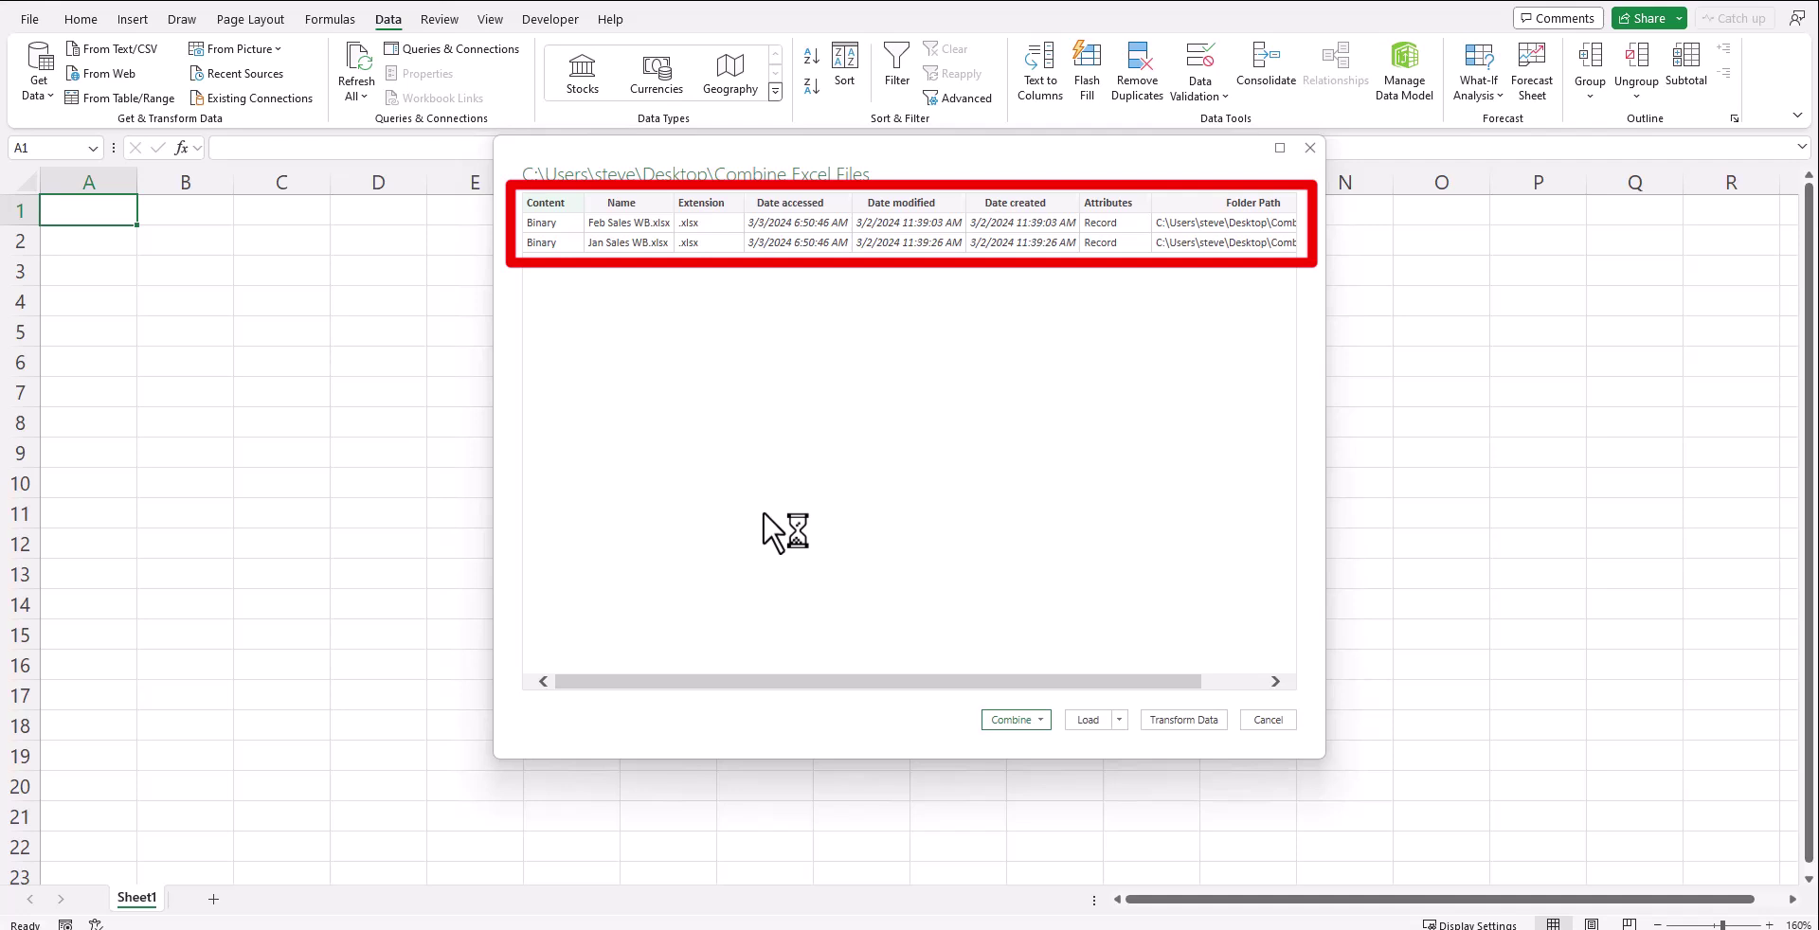
- Combine and load the folder's workbooks, extracting Sheet1 from each file with the first file as the sample
click(1040, 721)
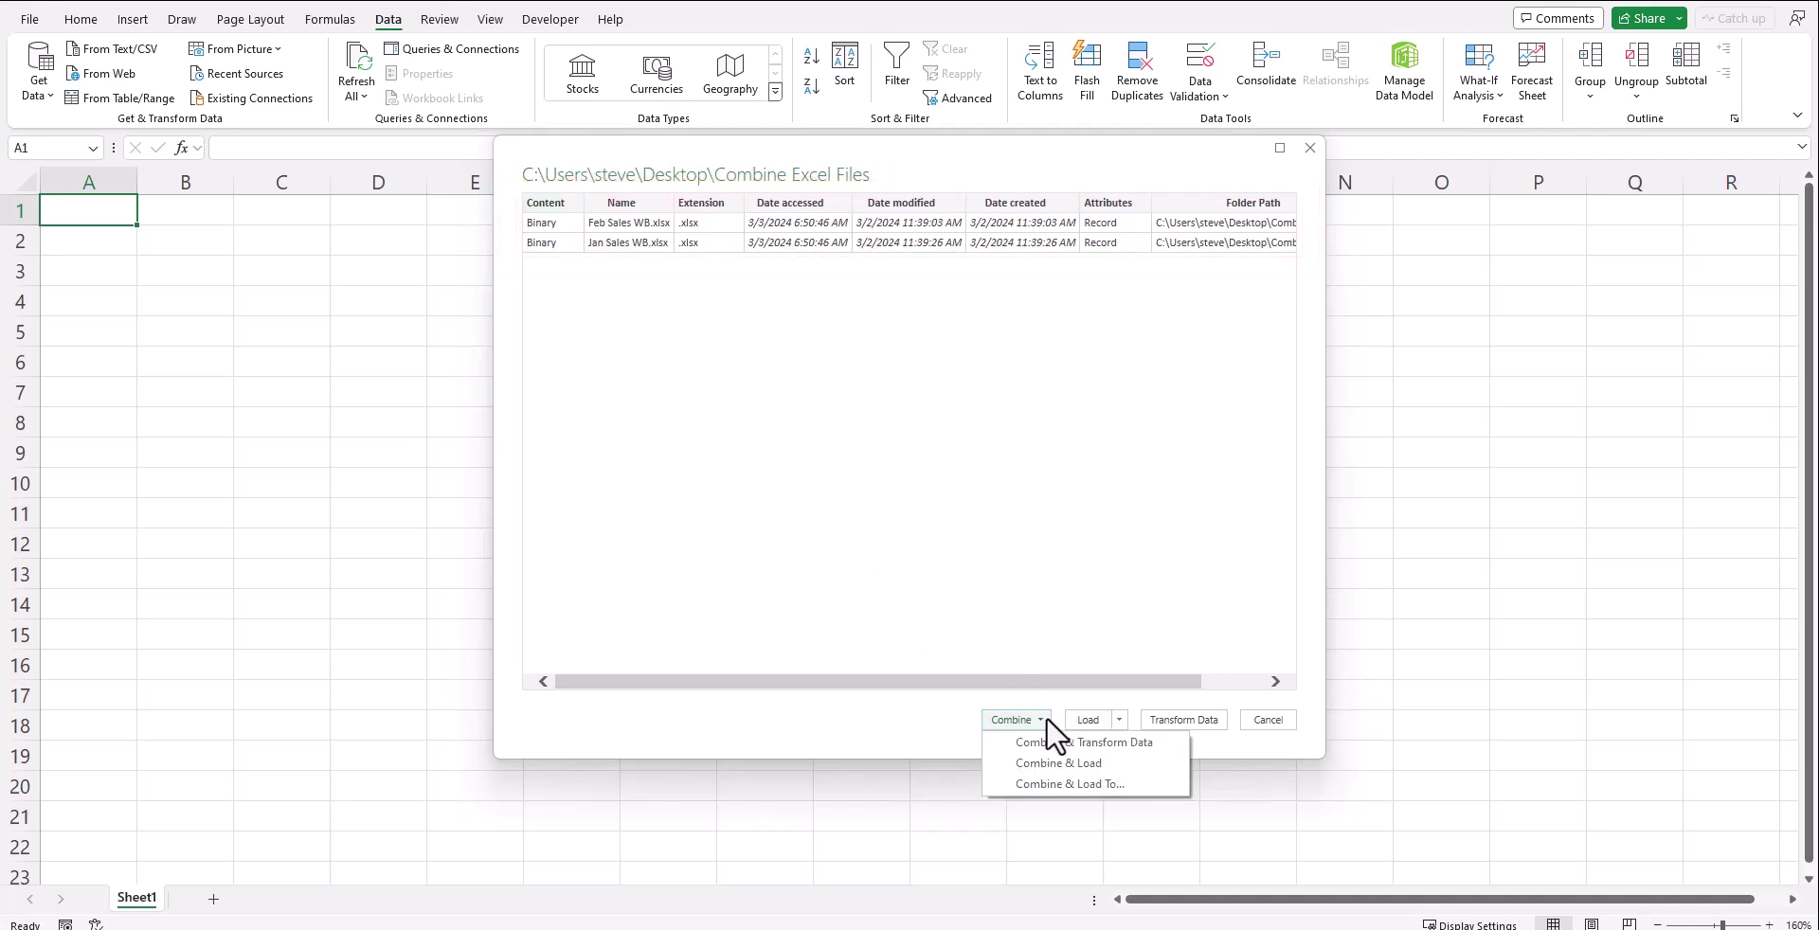
click(1114, 763)
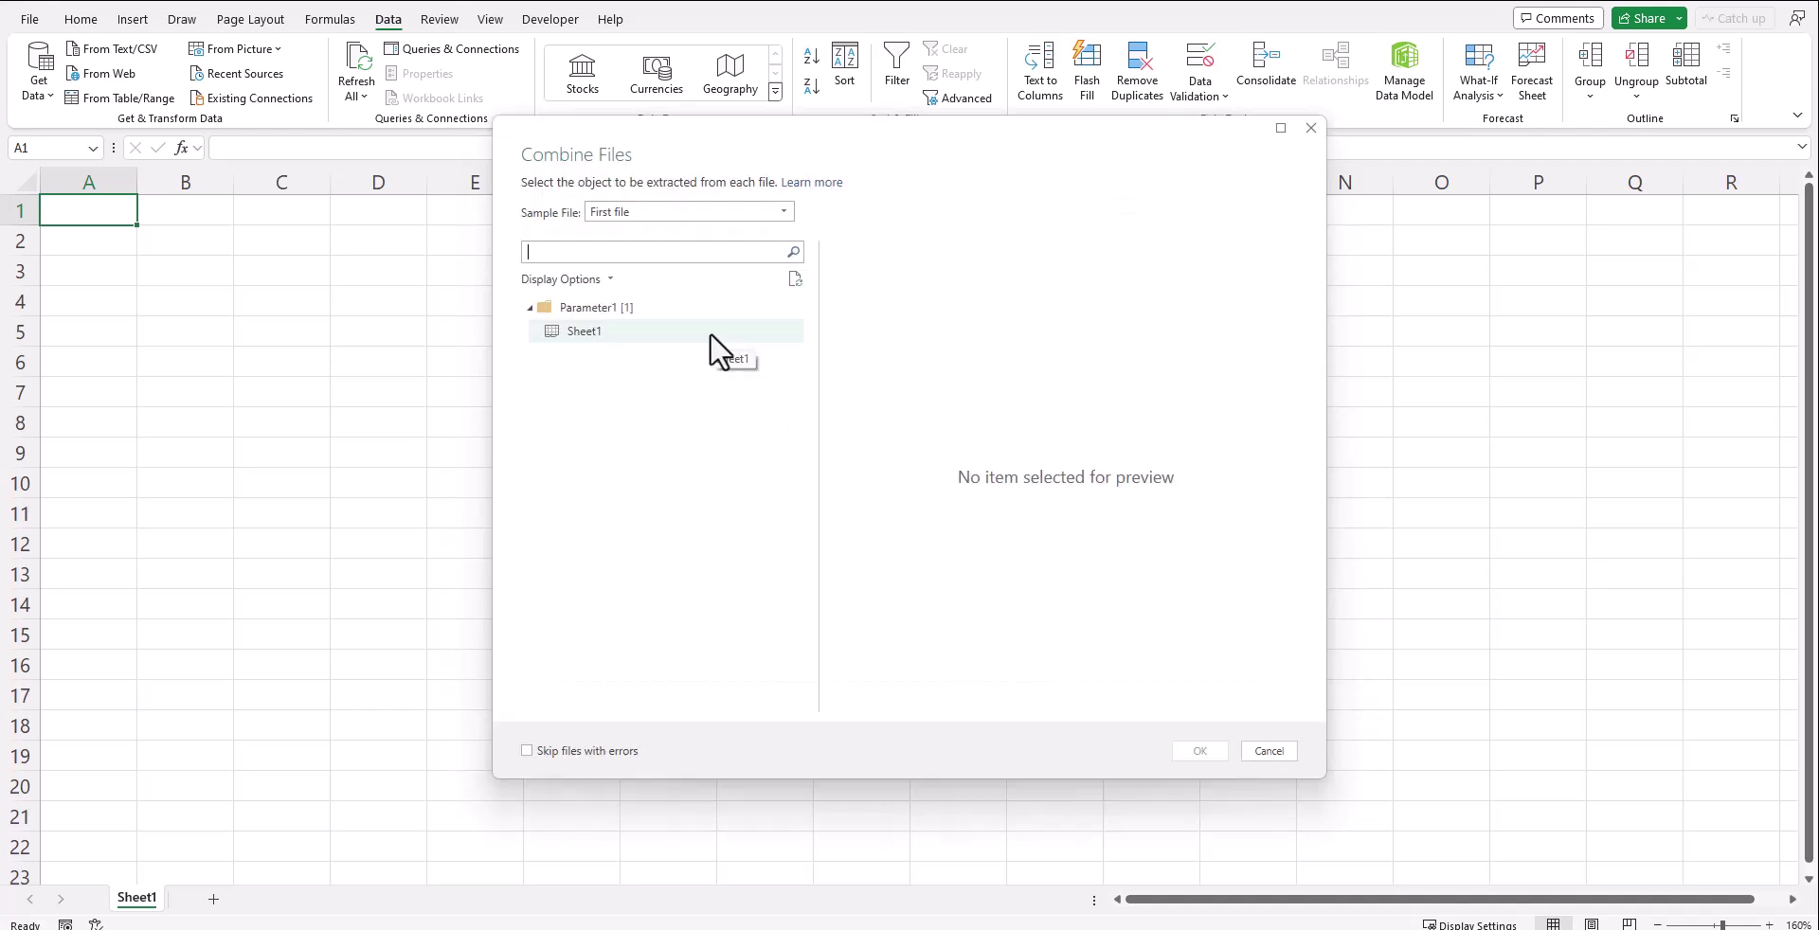
click(710, 335)
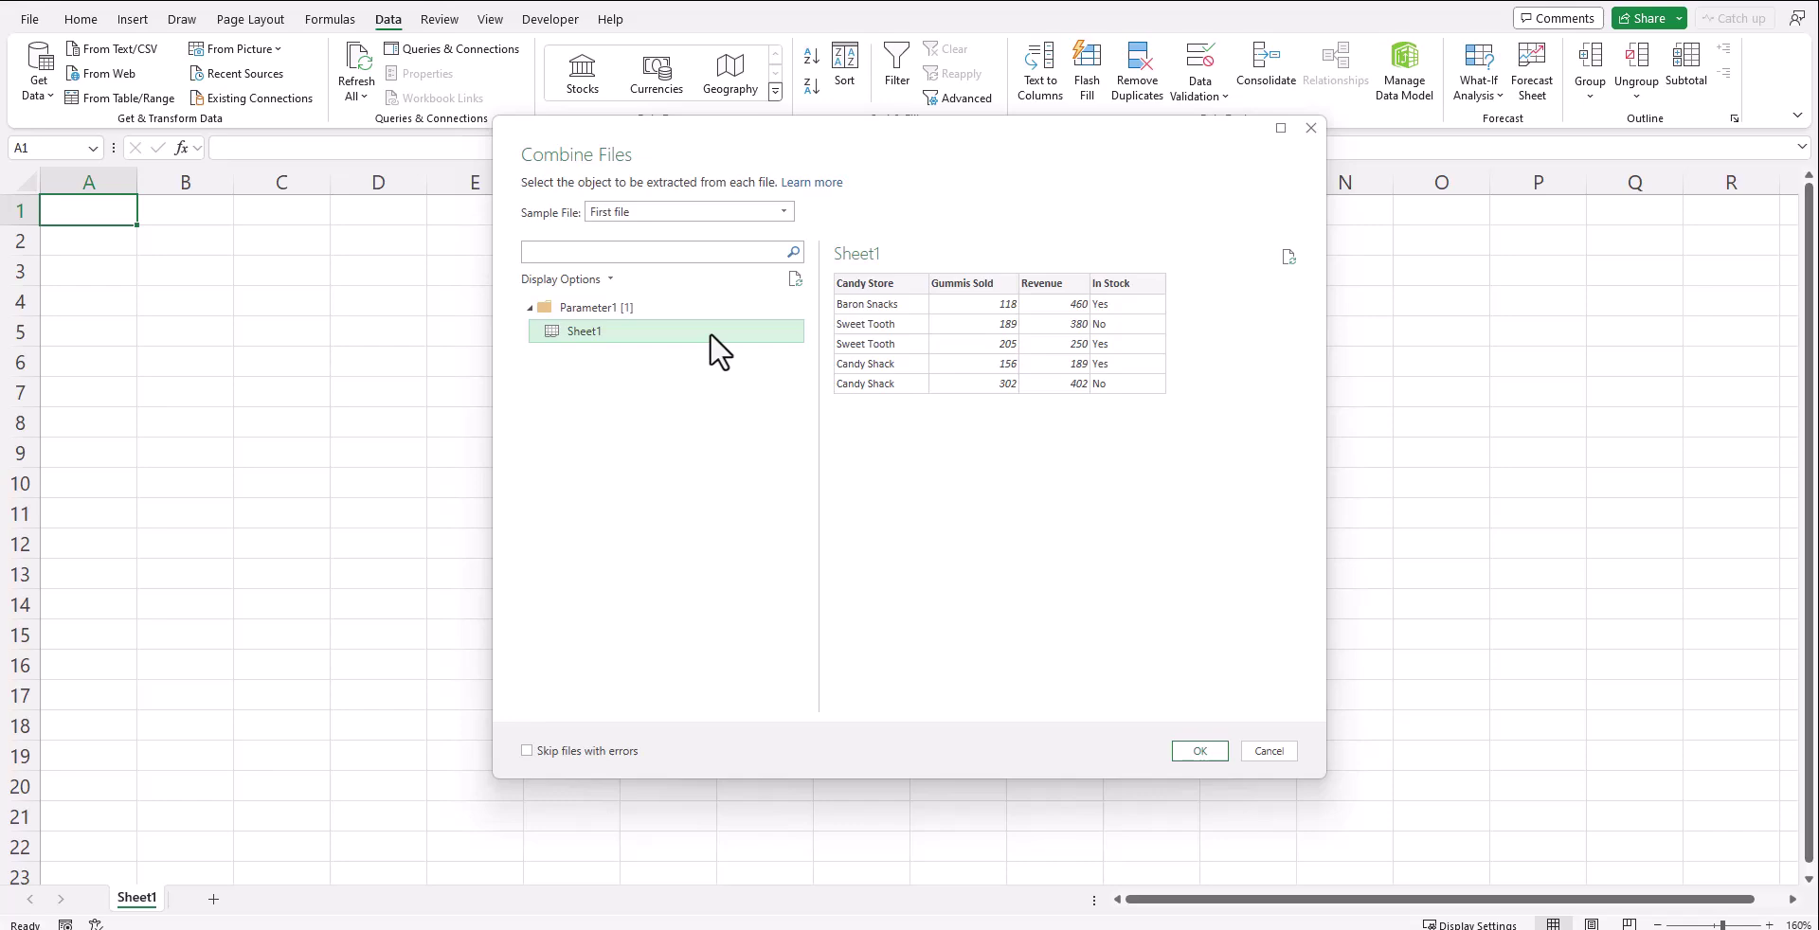
click(1176, 748)
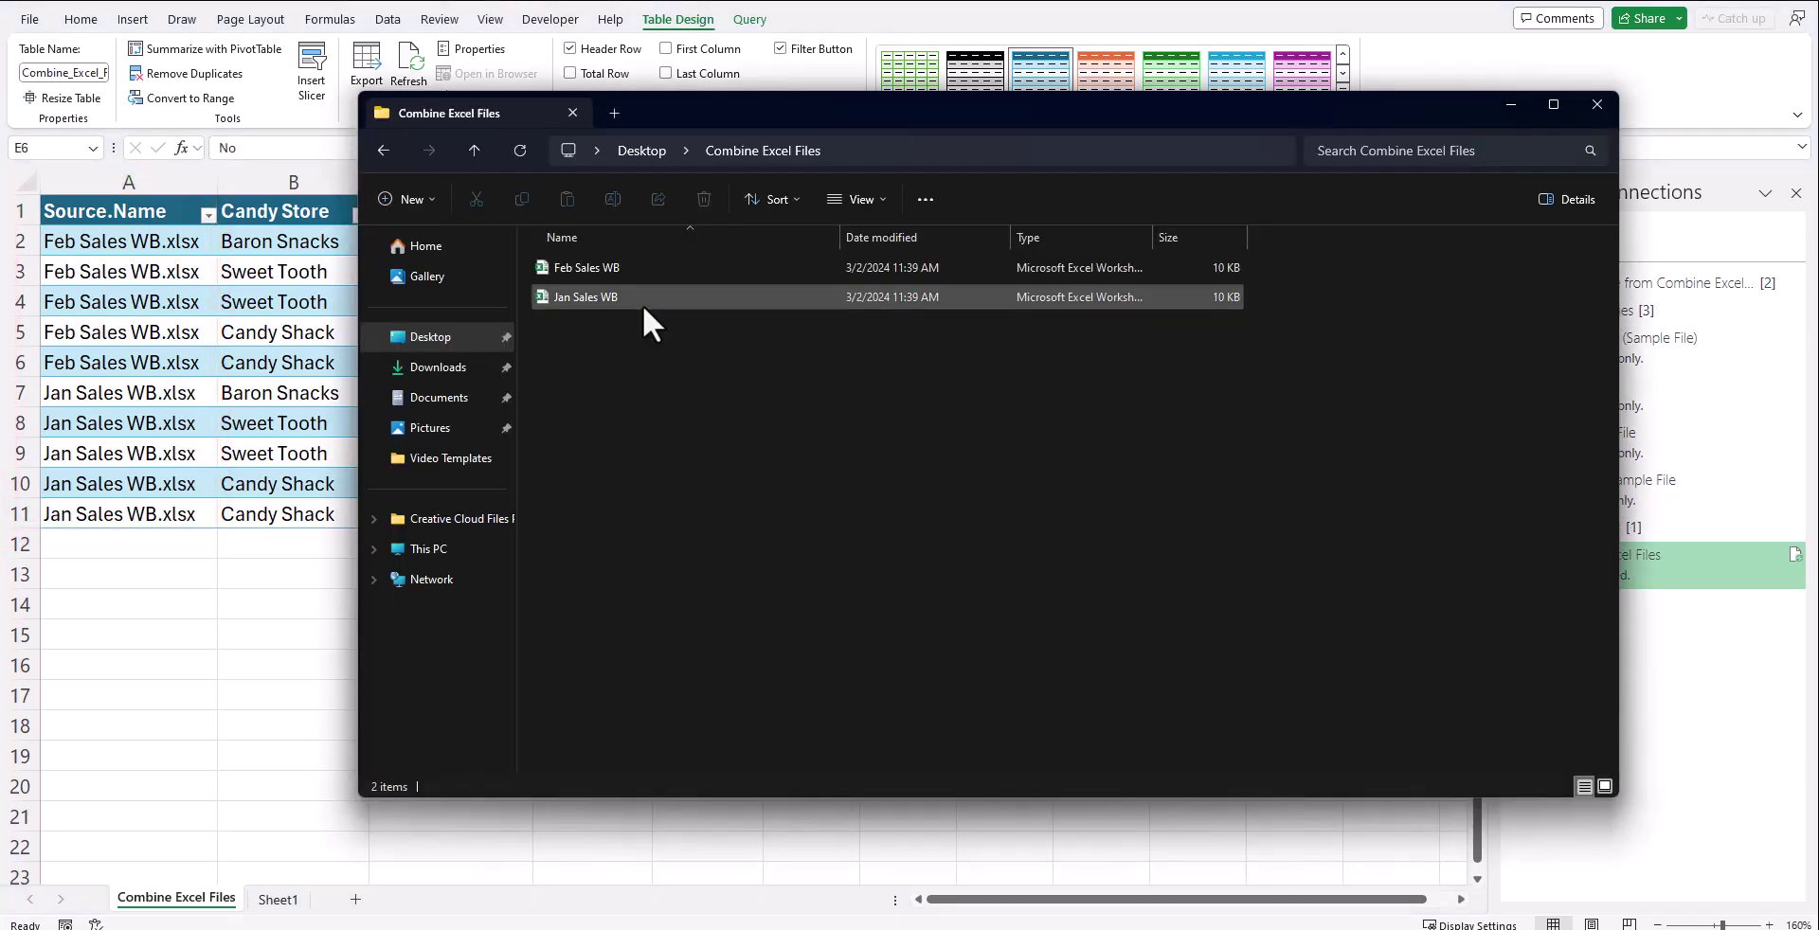
- In File Explorer, duplicate the Jan Sales WB file in the Combine Excel Files folder and rename the copy Mar Sales WB
click(642, 305)
key(ctrl+c)
key(ctrl+v)
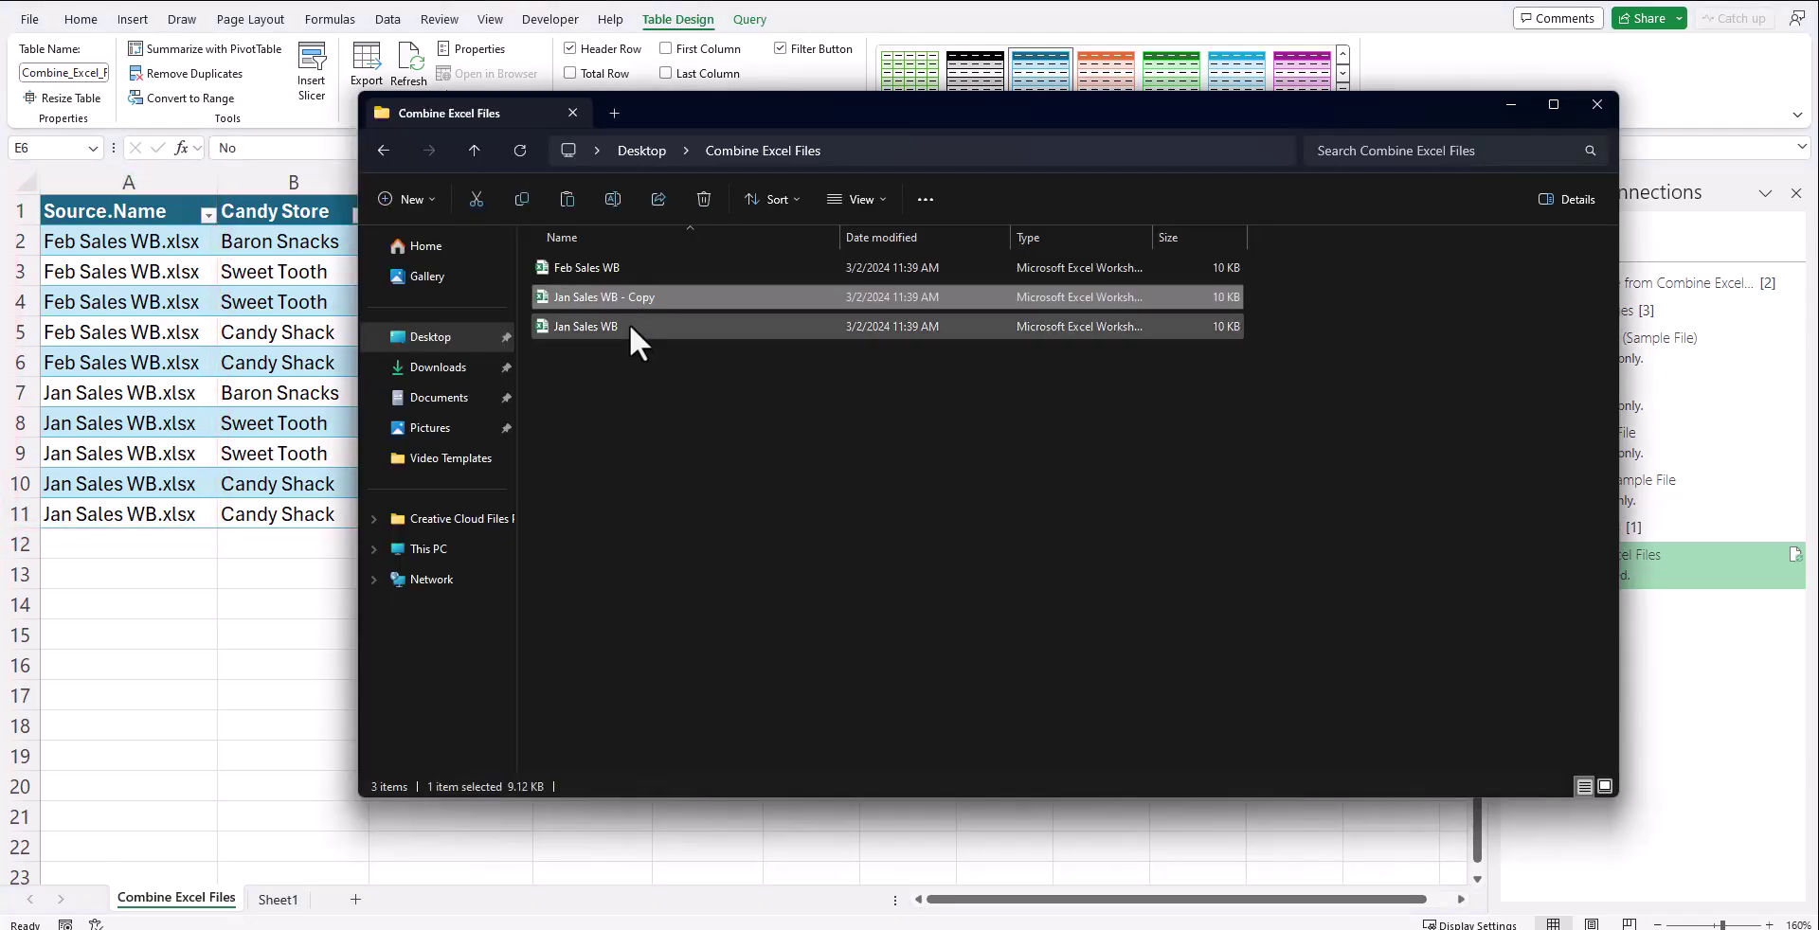
right_click(629, 303)
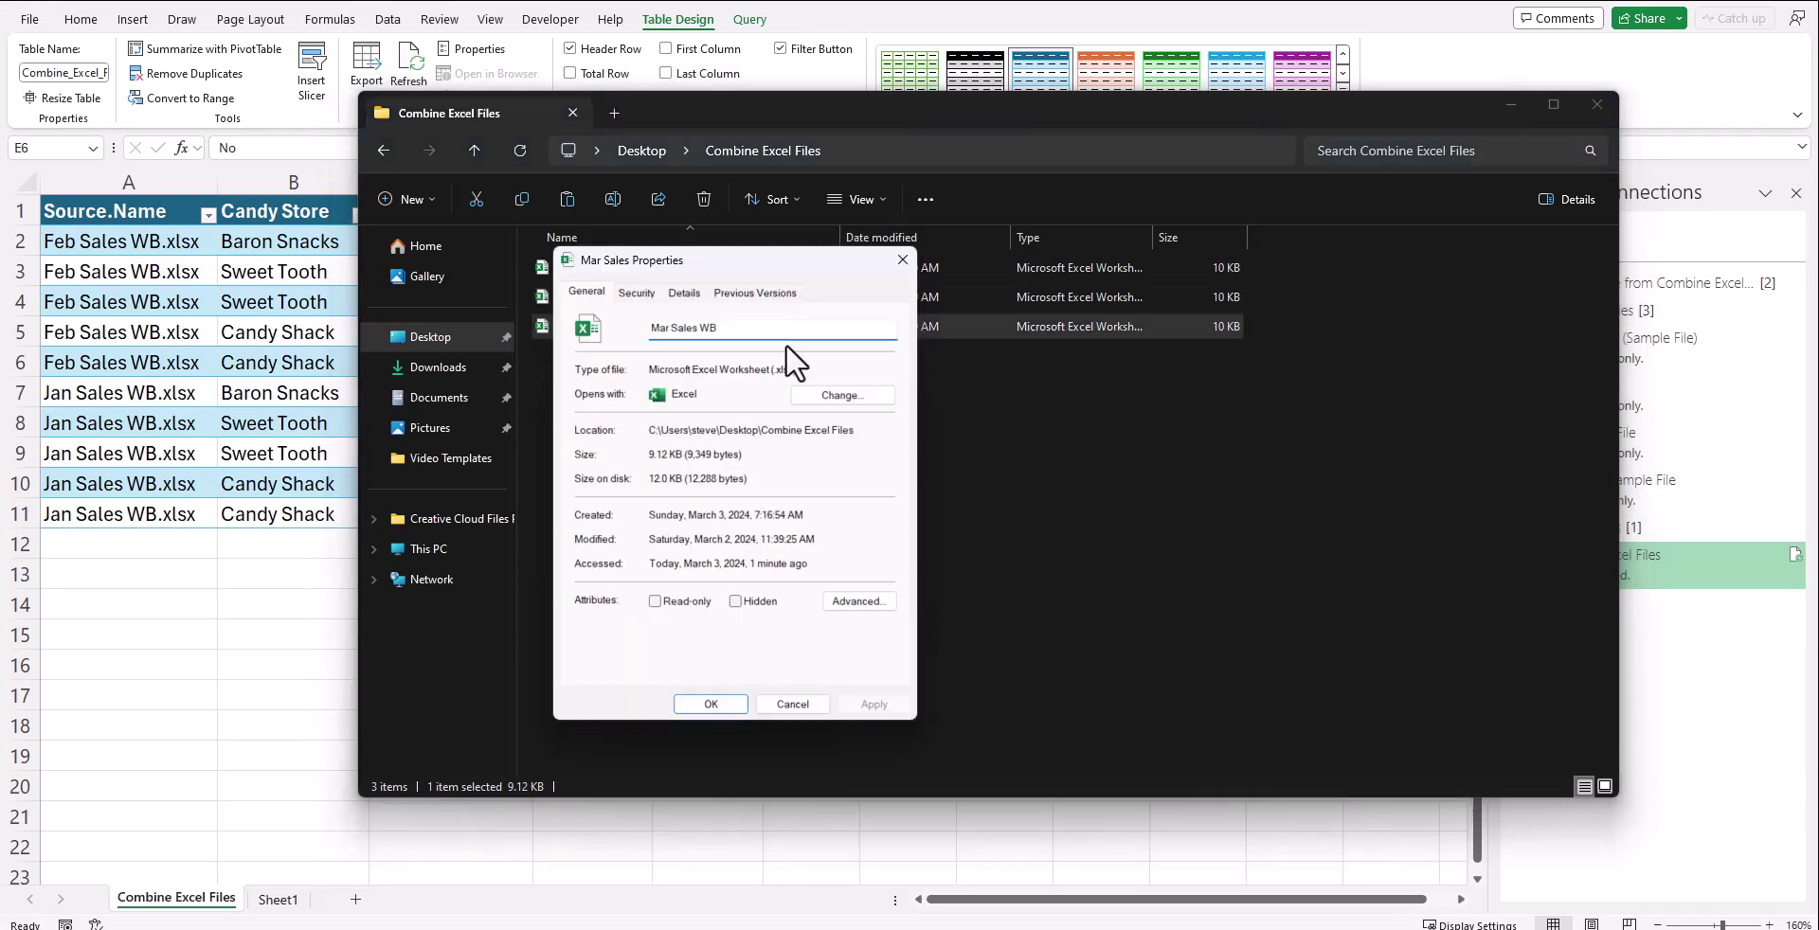
click(711, 704)
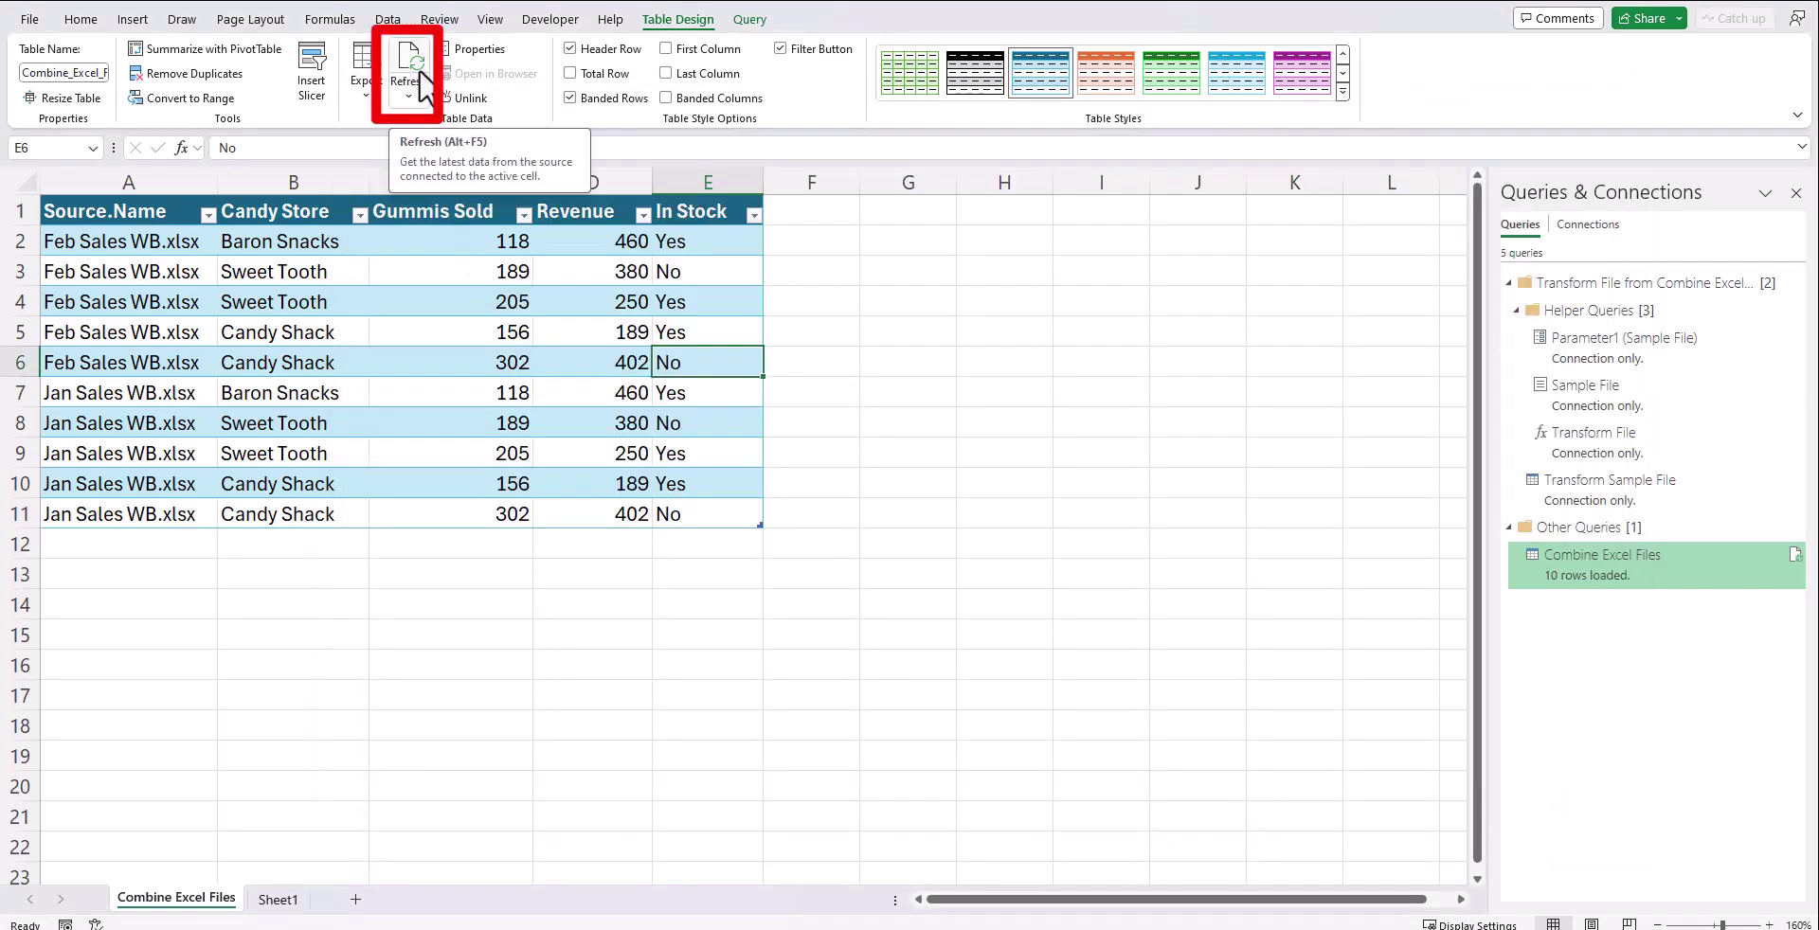
- Back in Excel, refresh the combined table from the Combine Excel Files folder
click(422, 76)
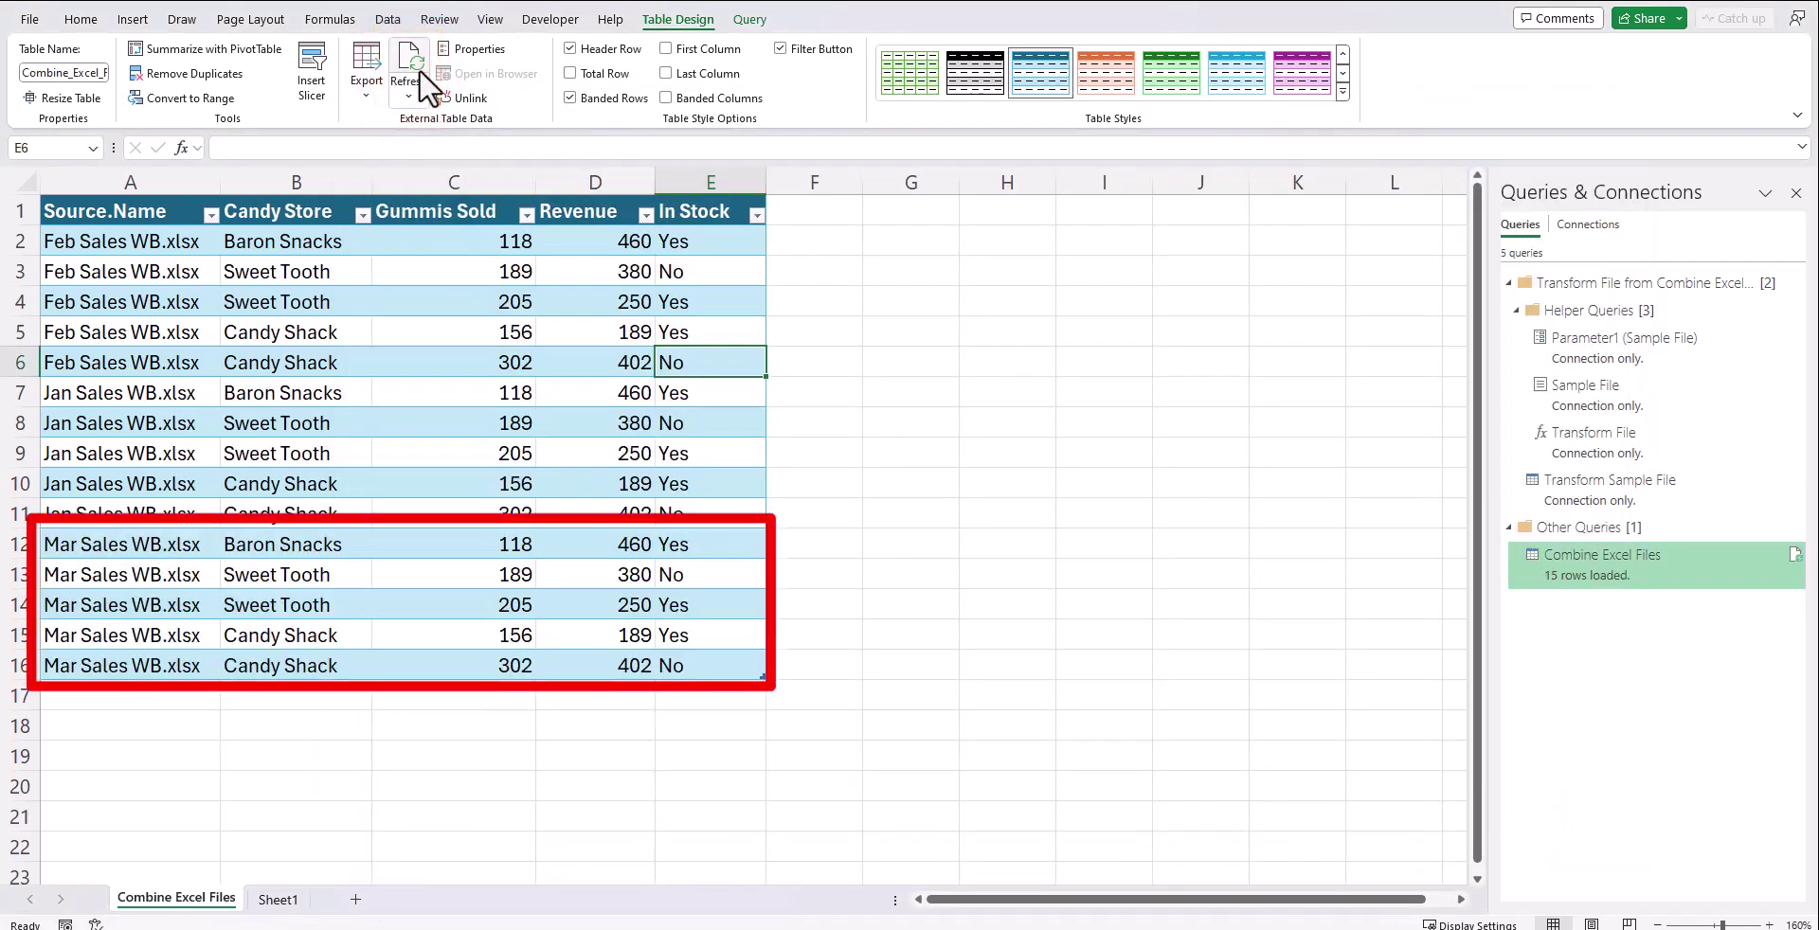